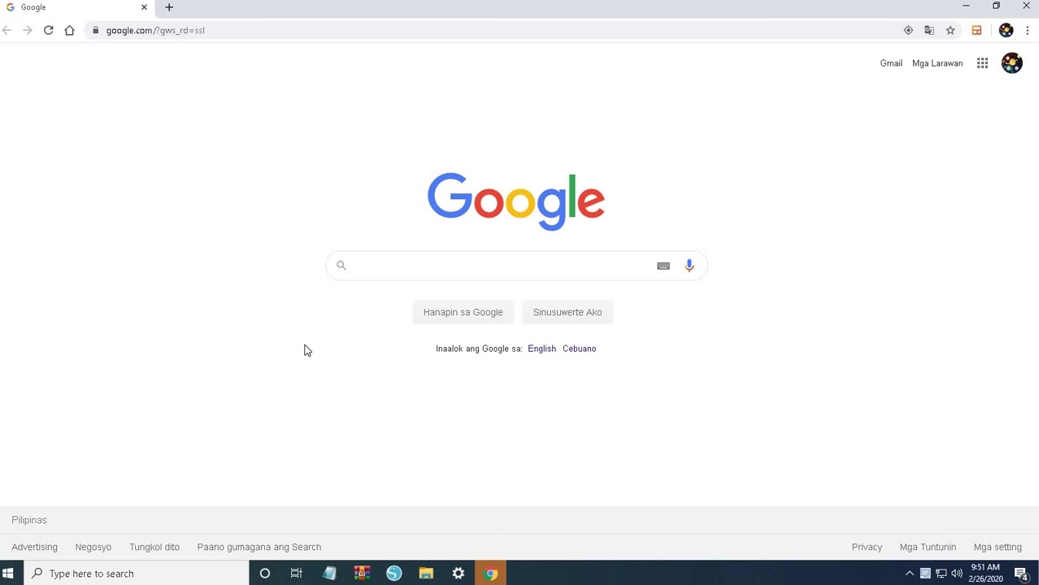
Search Google for 'invitation font'
left_click(401, 262)
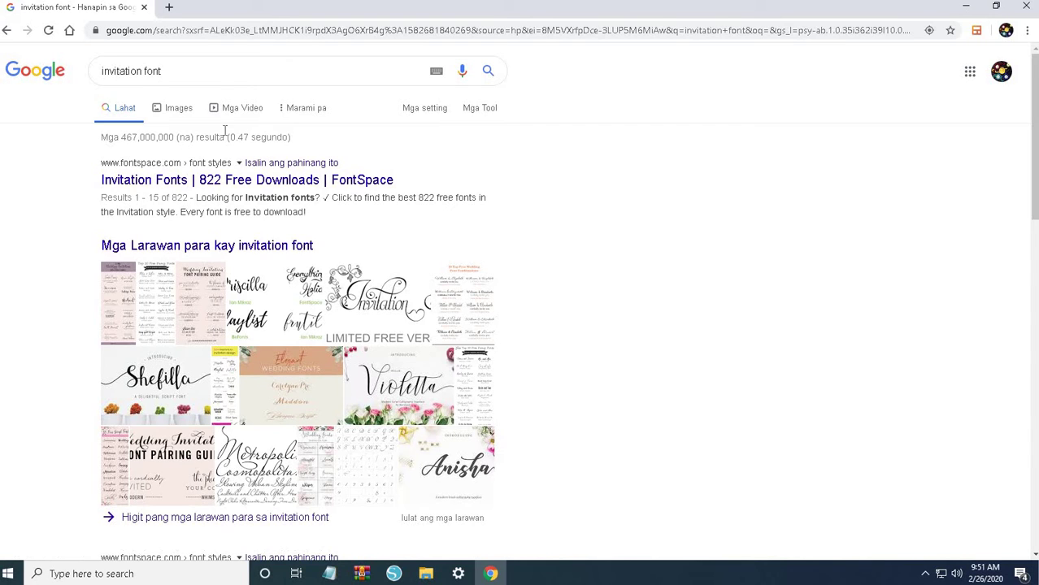
left_click(223, 76)
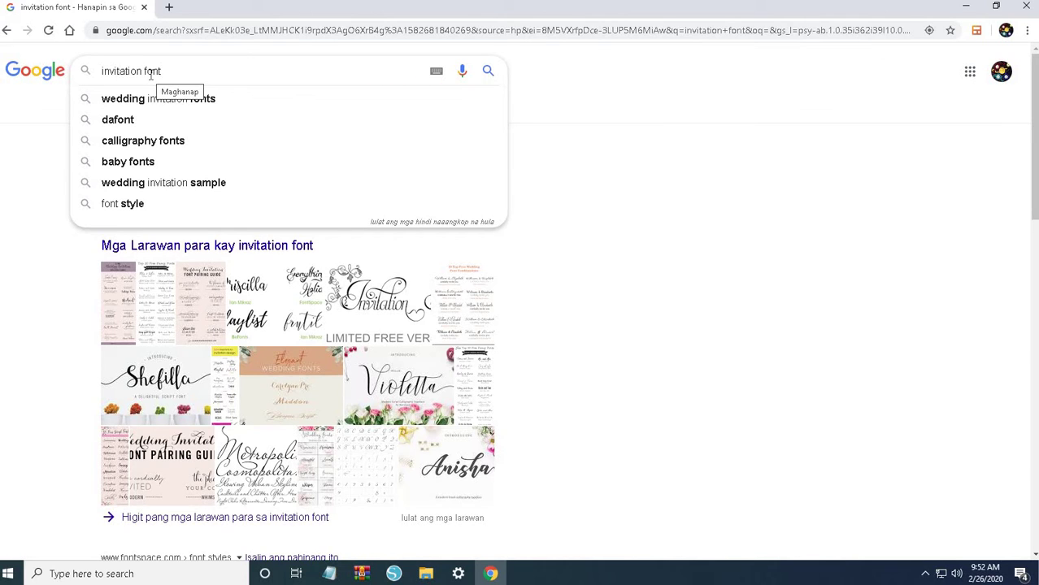
double_click(181, 31)
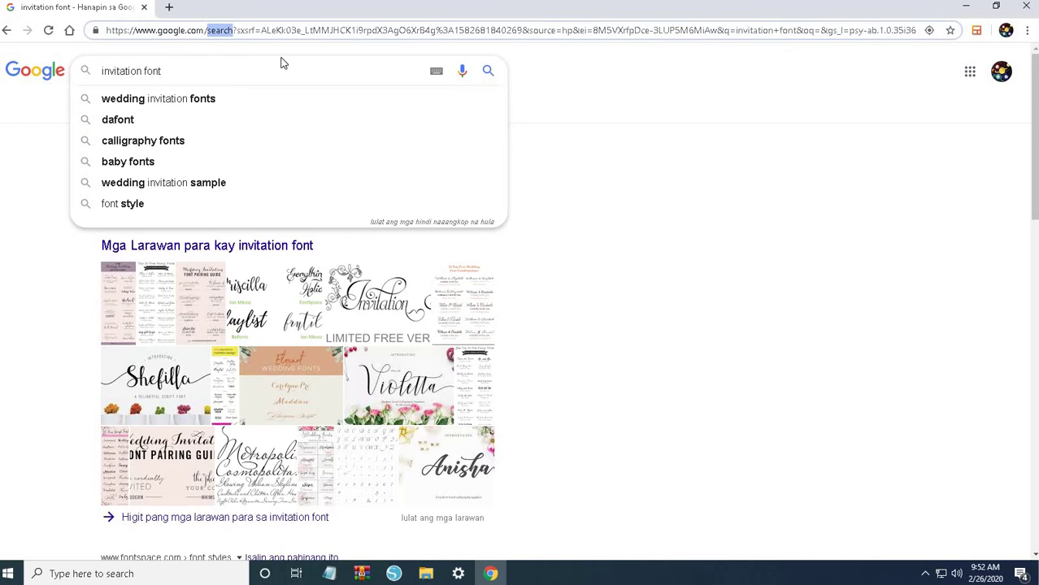
In the Notepad note, replace the '1.' text with 'dafont.com'
left_click(329, 574)
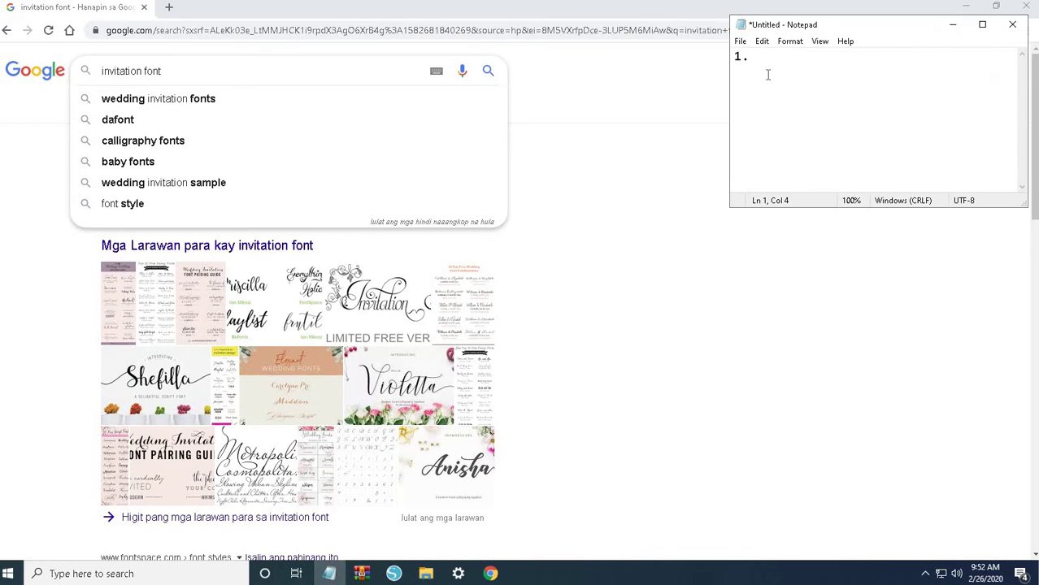
left_click_drag(757, 57, 726, 61)
type("dafont.com")
Replace the browser address with dafont and load the DaFont home page
left_click(574, 31)
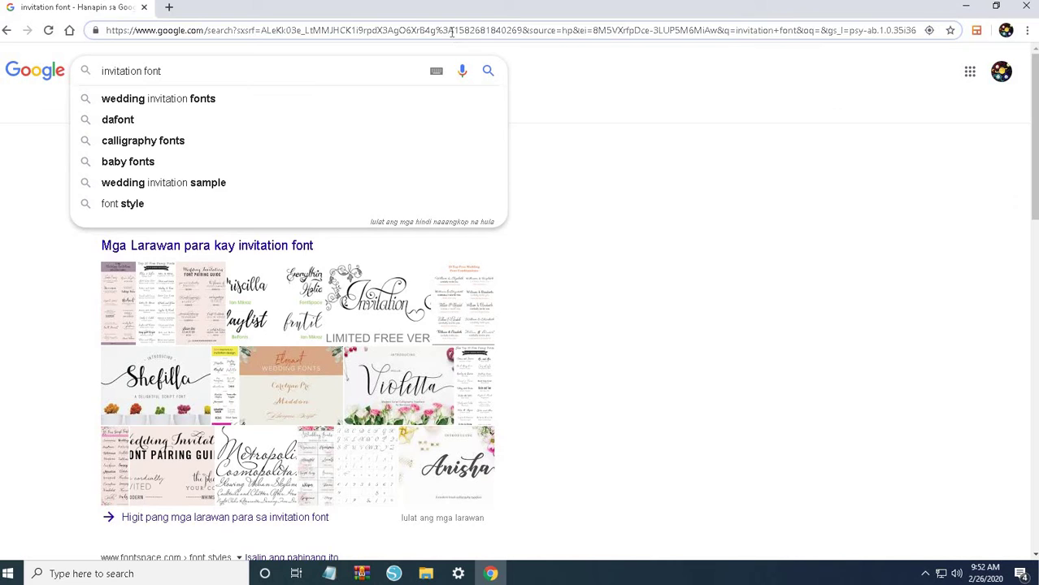
double_click(452, 31)
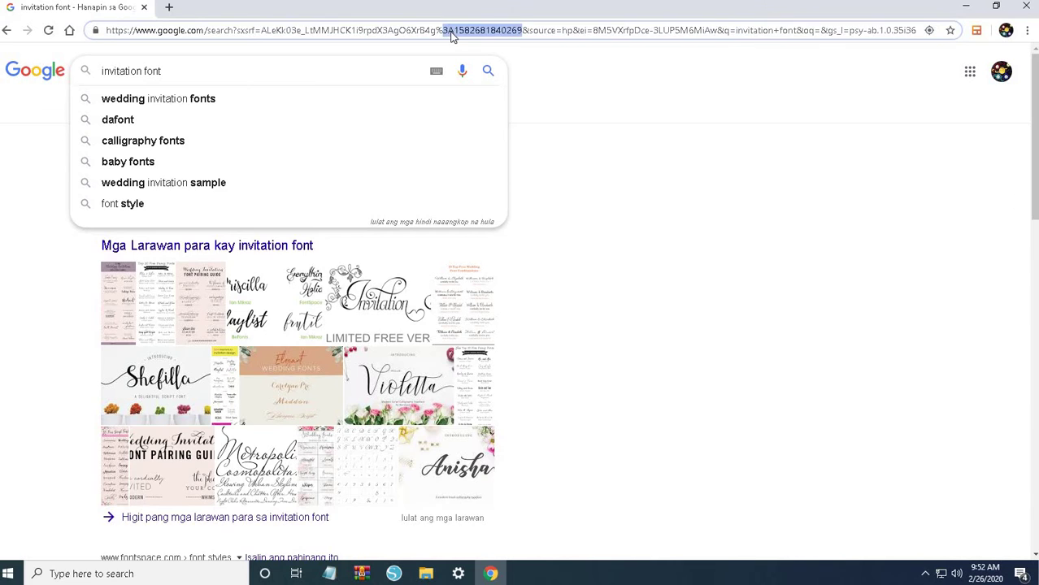
triple_click(295, 33)
type("dafont.com")
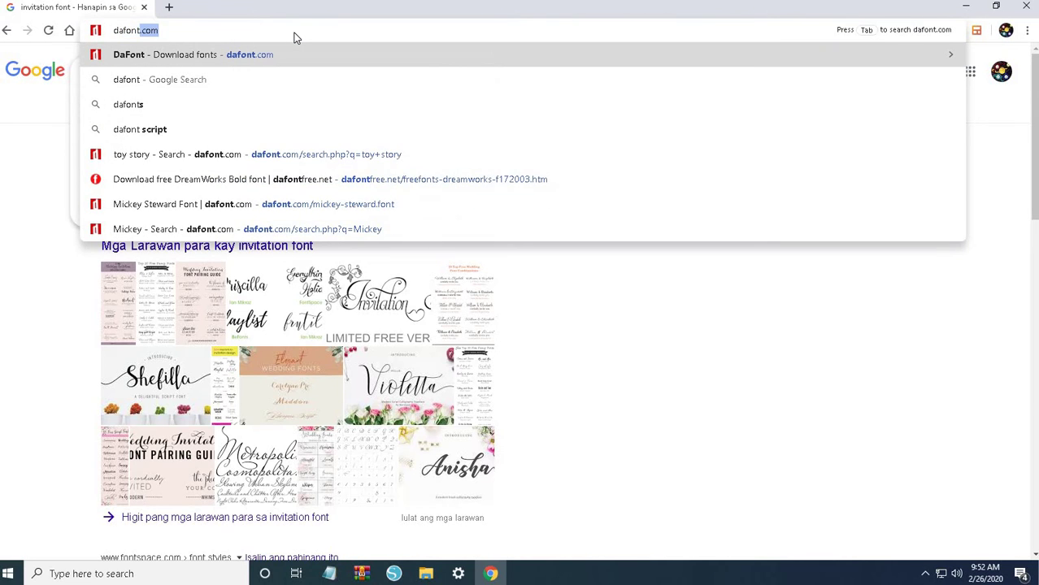
key("Return")
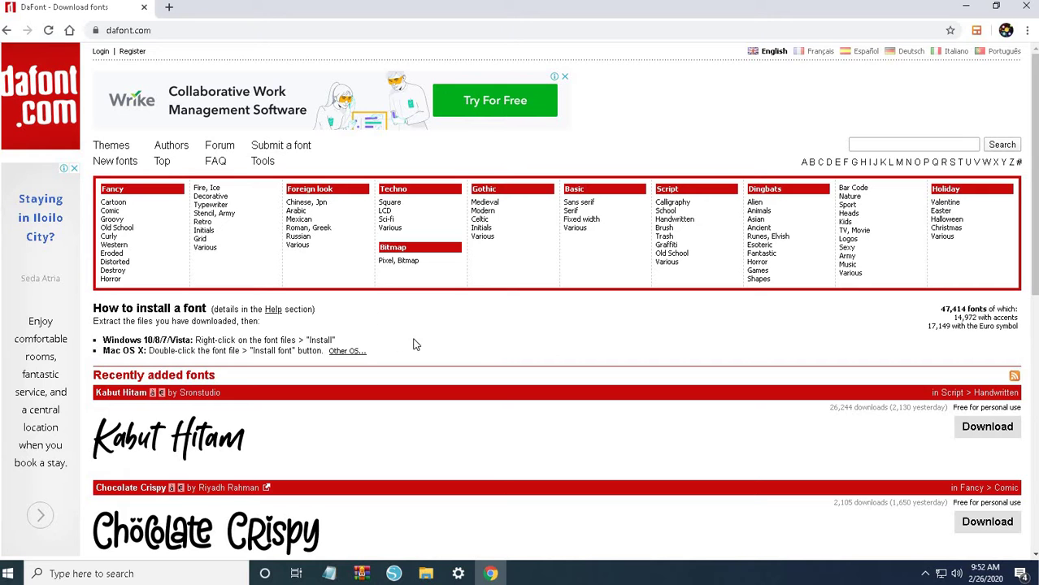
Browse the recently added fonts such as Kabut Hitam, Chocolate Crispy and Beloving
scroll(436, 407, "down", 3)
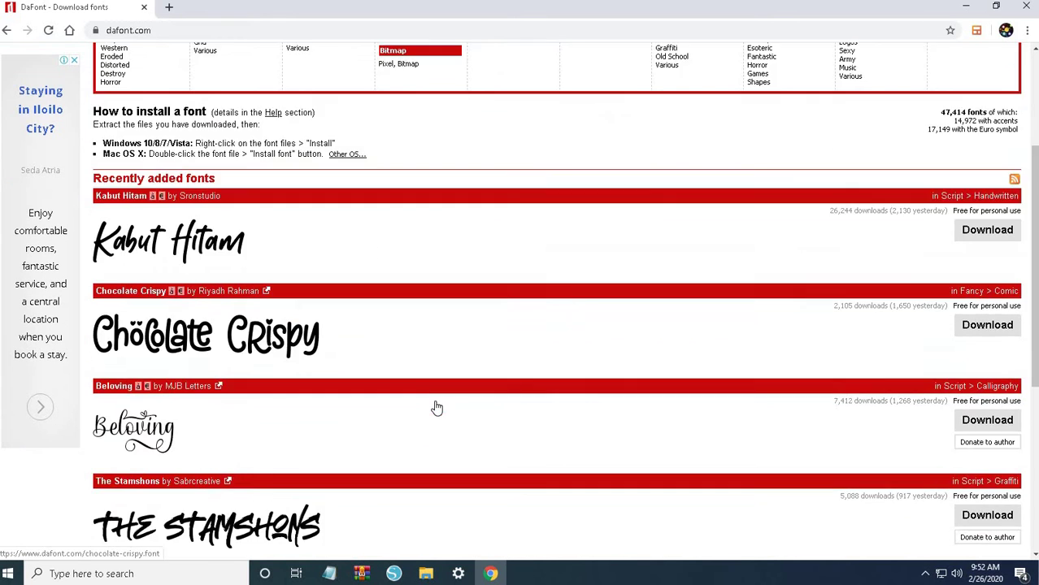
scroll(540, 340, "up", 2)
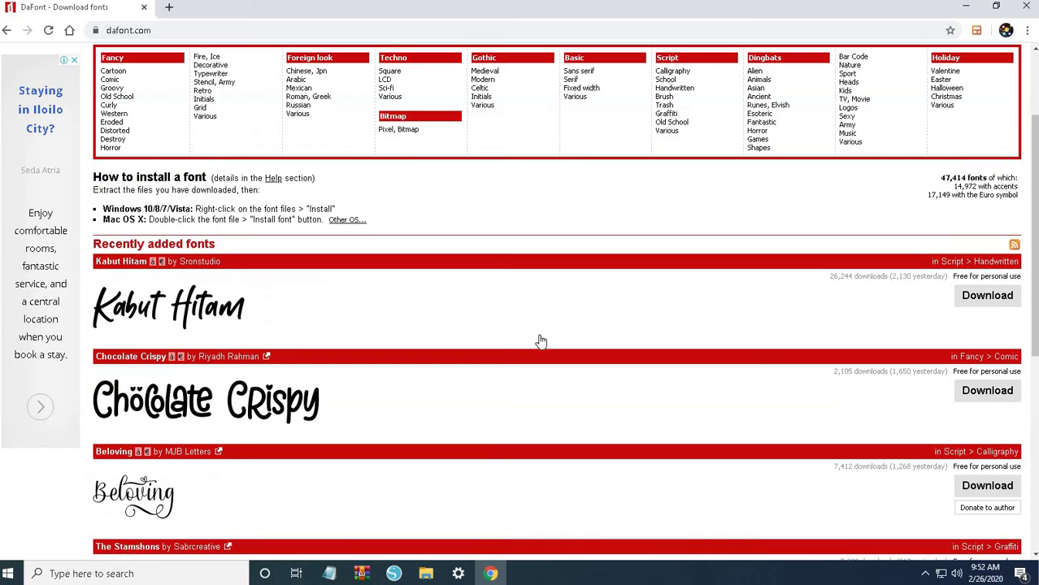
scroll(540, 341, "up", 1)
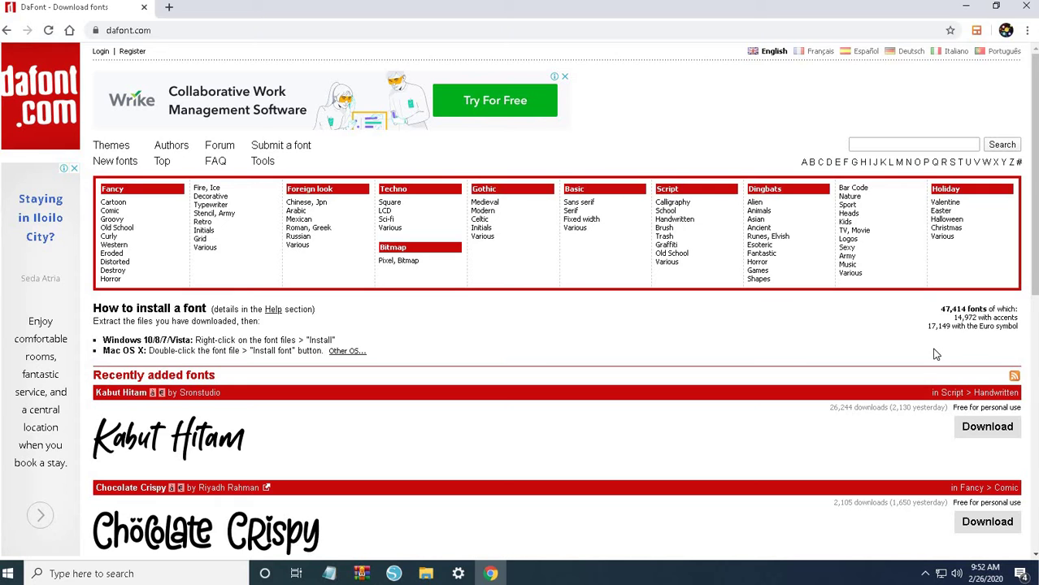
scroll(413, 355, "down", 3)
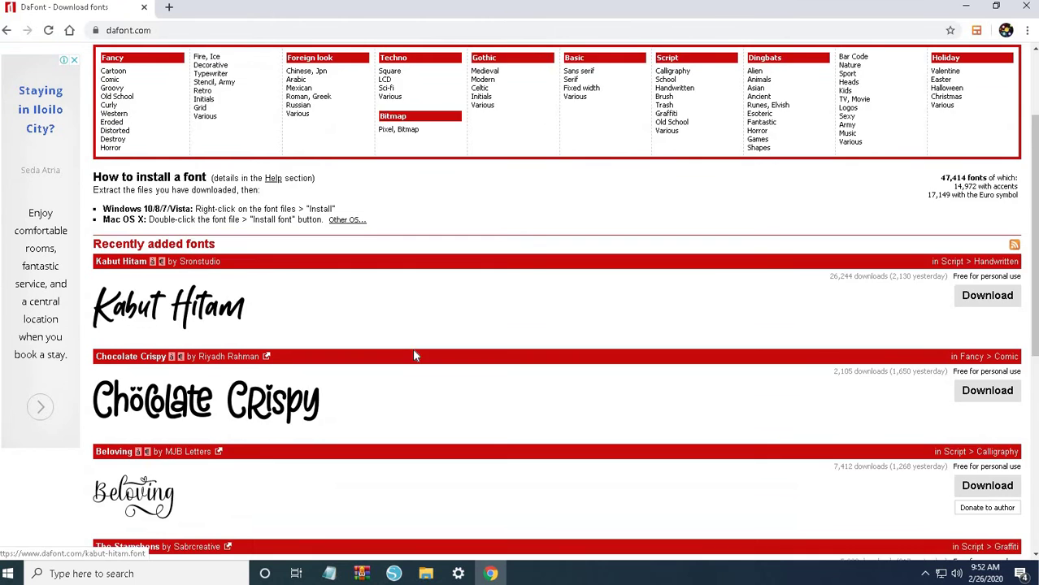
scroll(413, 355, "down", 5)
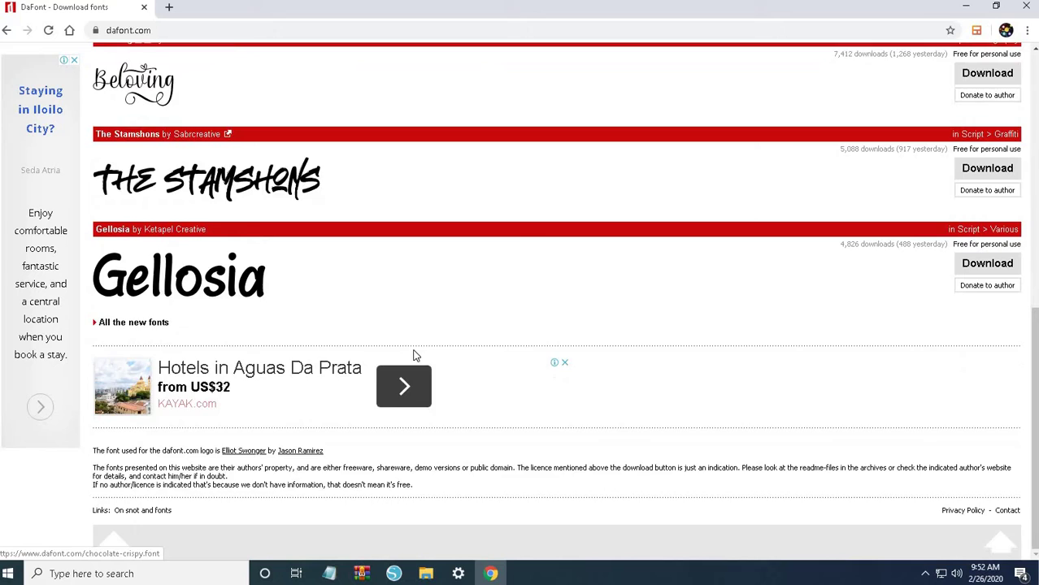
scroll(413, 356, "up", 1)
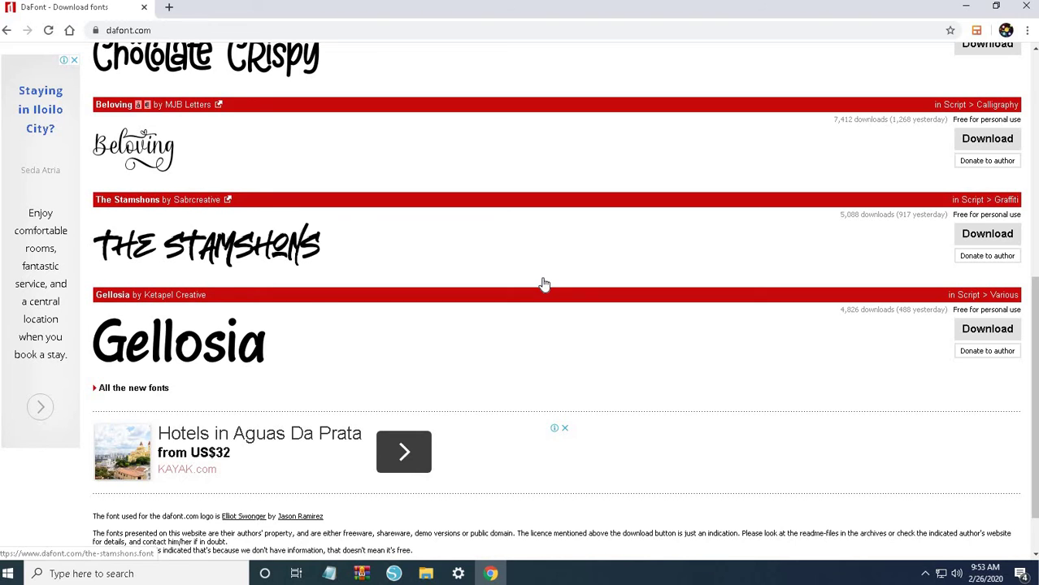
scroll(545, 284, "up", 1)
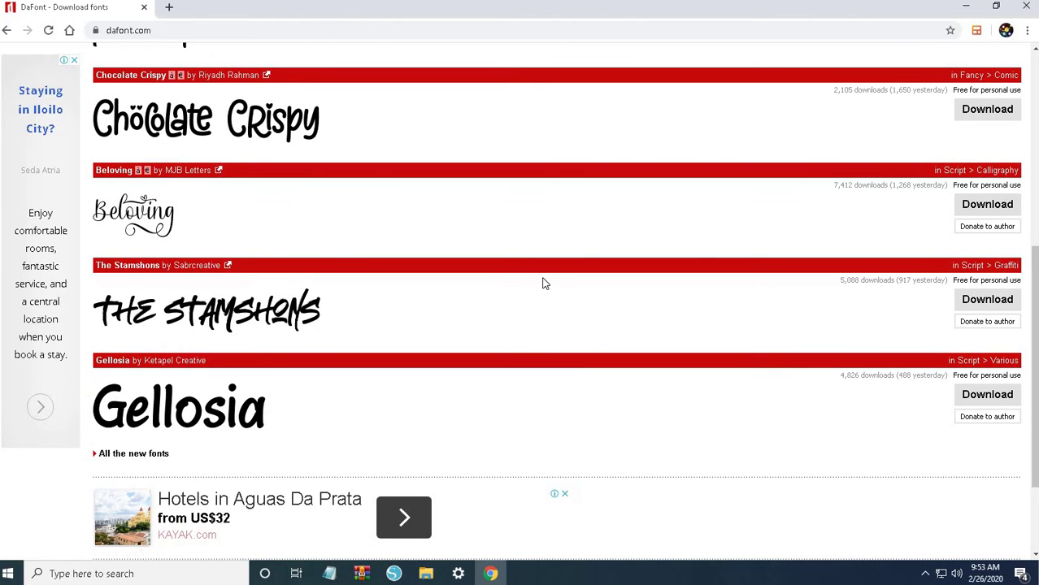
scroll(545, 284, "up", 2)
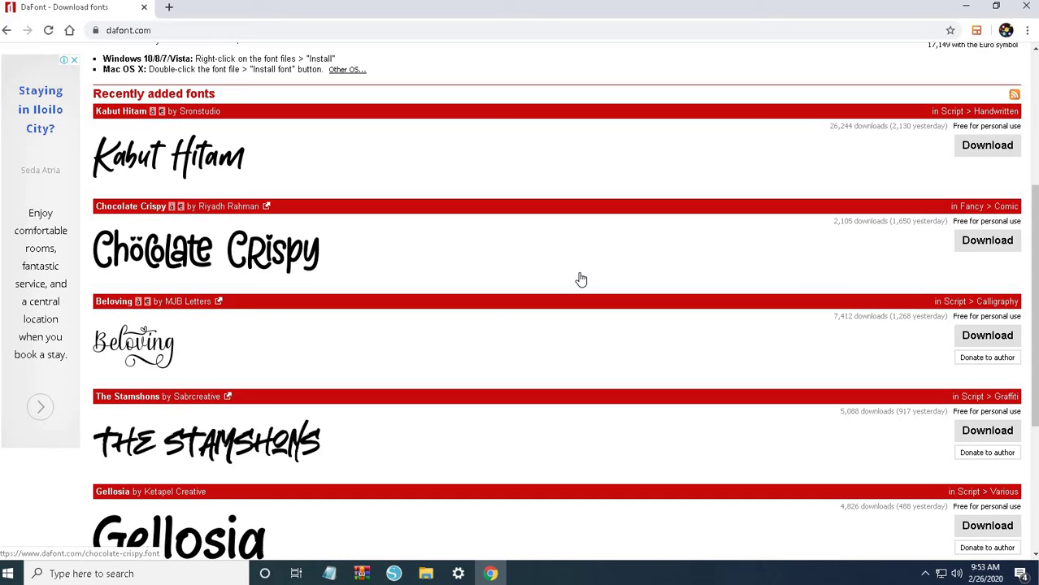
scroll(578, 279, "up", 2)
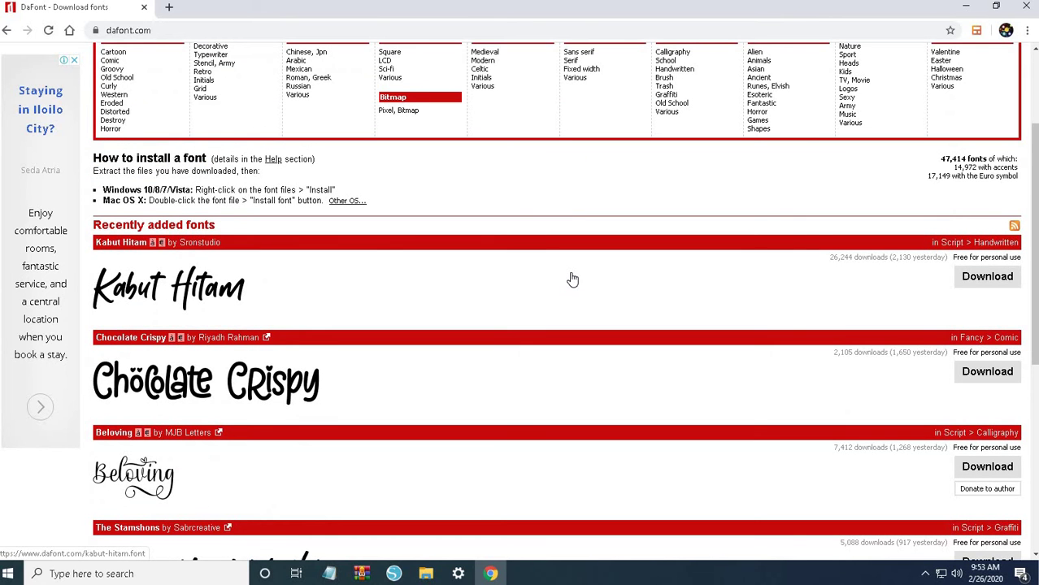
scroll(614, 371, "up", 1)
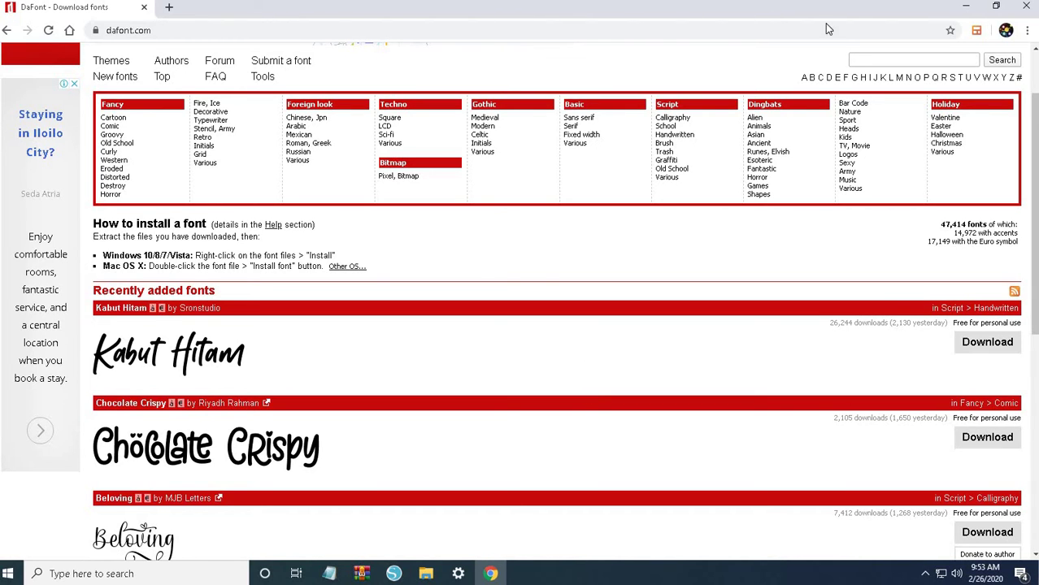
scroll(289, 360, "down", 1)
scroll(290, 361, "down", 3)
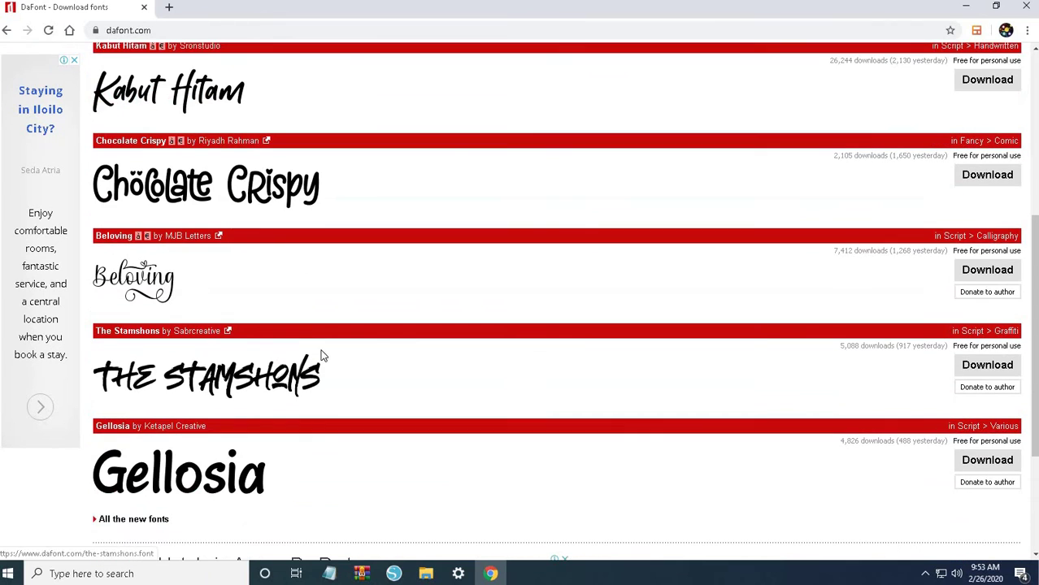
scroll(355, 317, "down", 2)
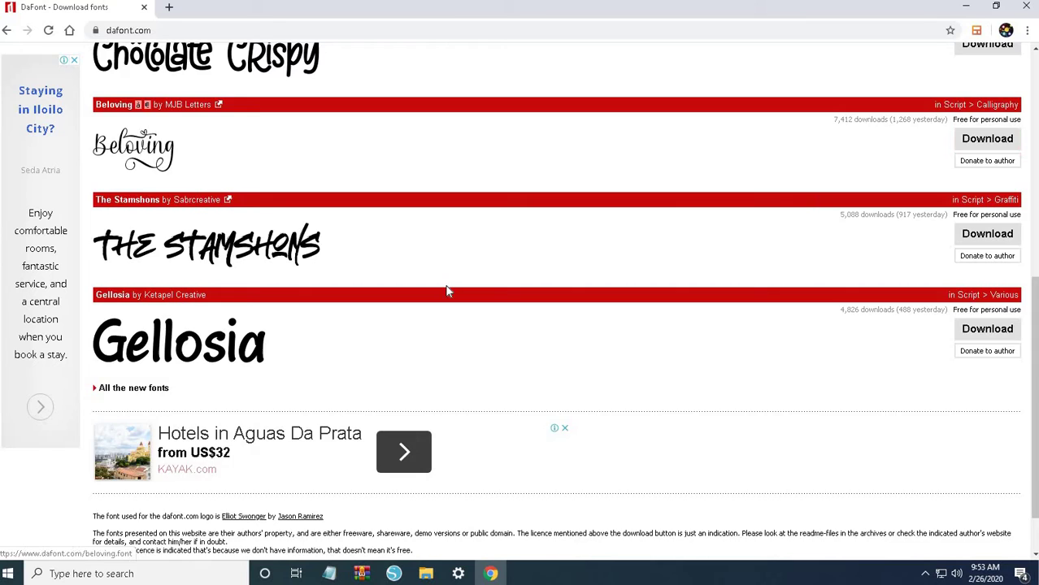
scroll(447, 291, "up", 2)
scroll(452, 216, "up", 2)
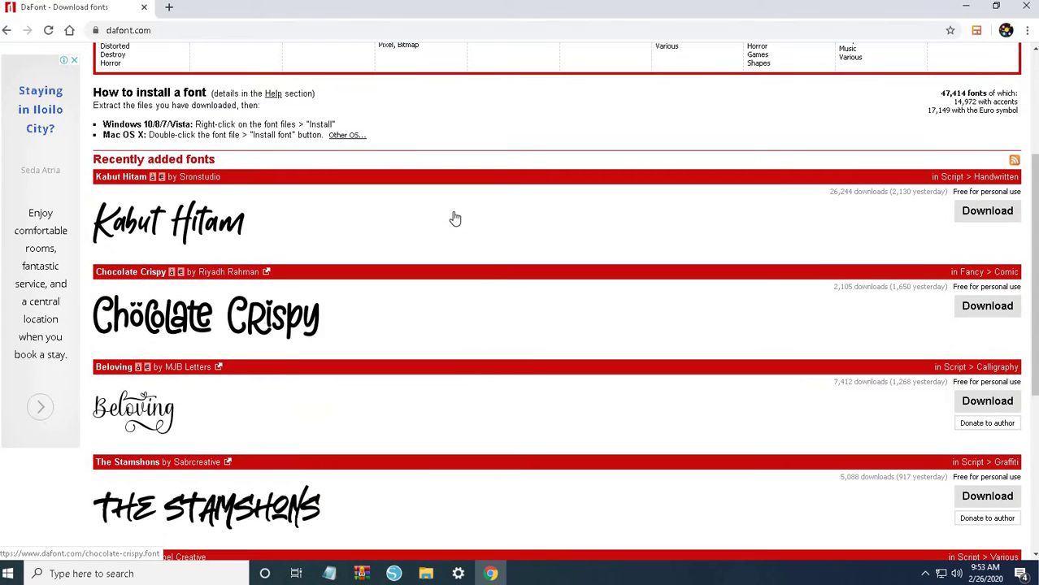
scroll(500, 270, "down", 2)
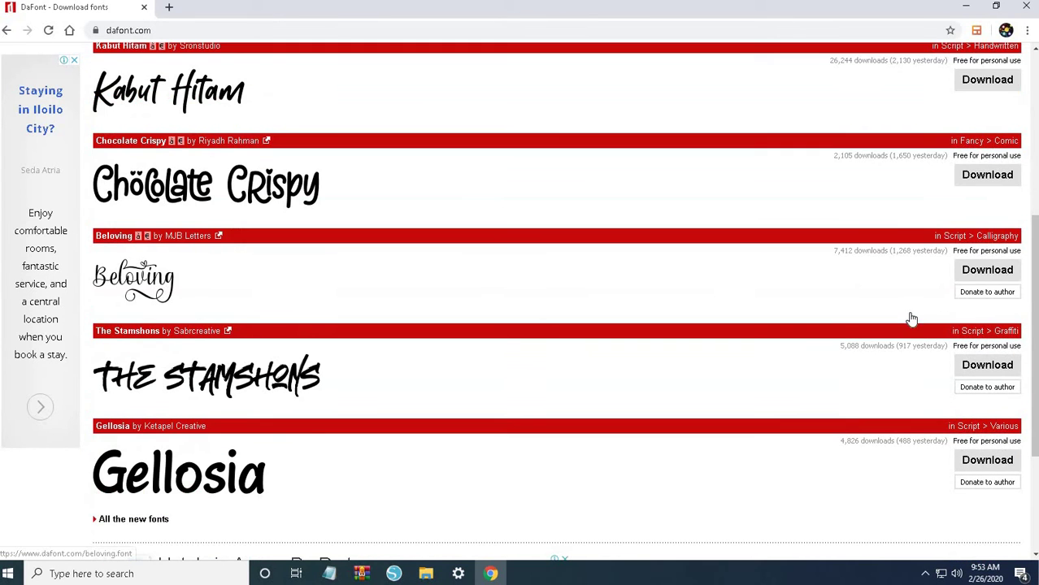
scroll(278, 319, "down", 1)
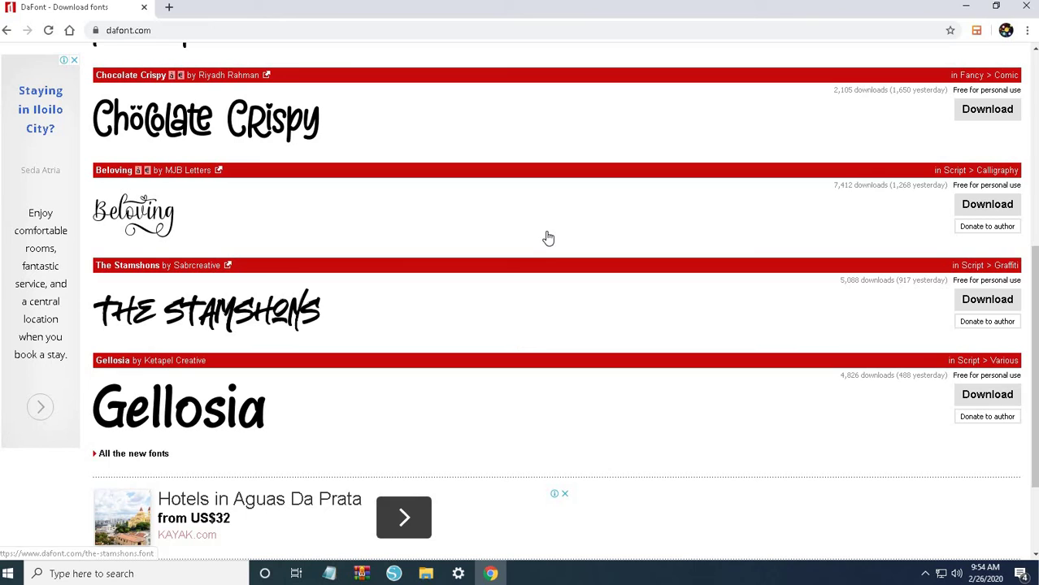
mouse_move(390, 575)
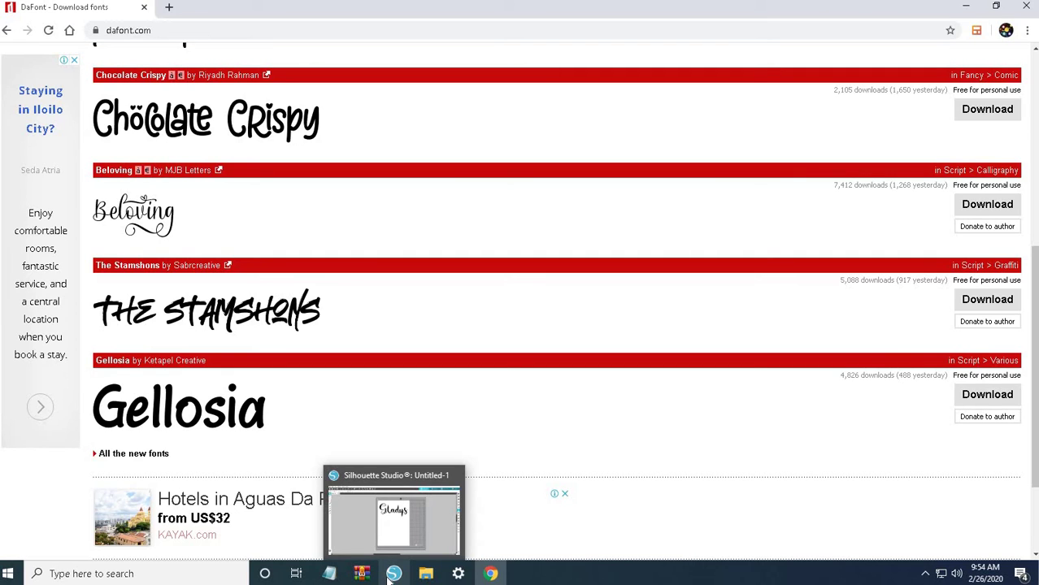
Close Silhouette Studio's Text Style panel and return to the DaFont page in Chrome
left_click(392, 574)
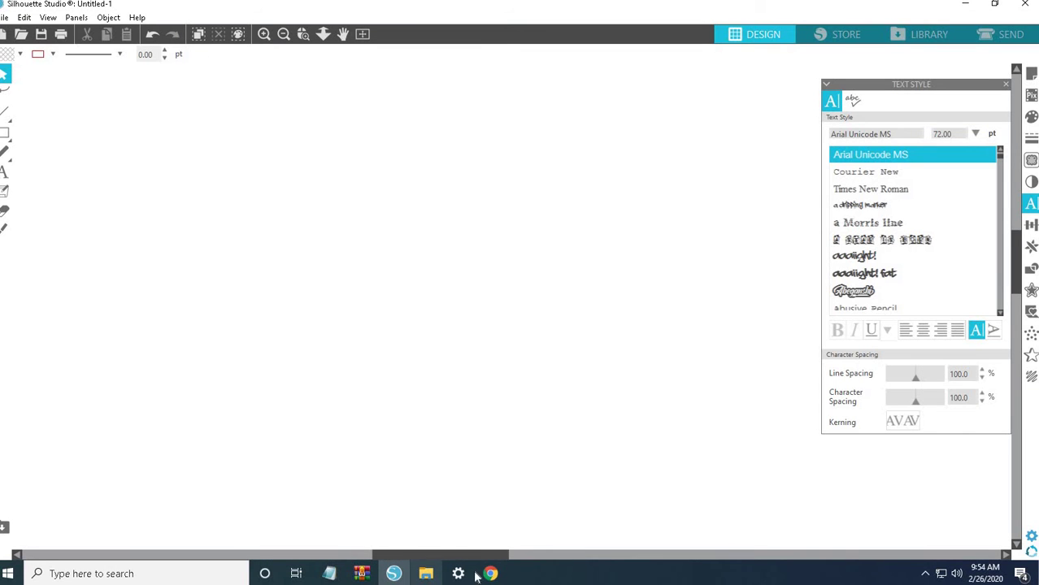
mouse_move(493, 576)
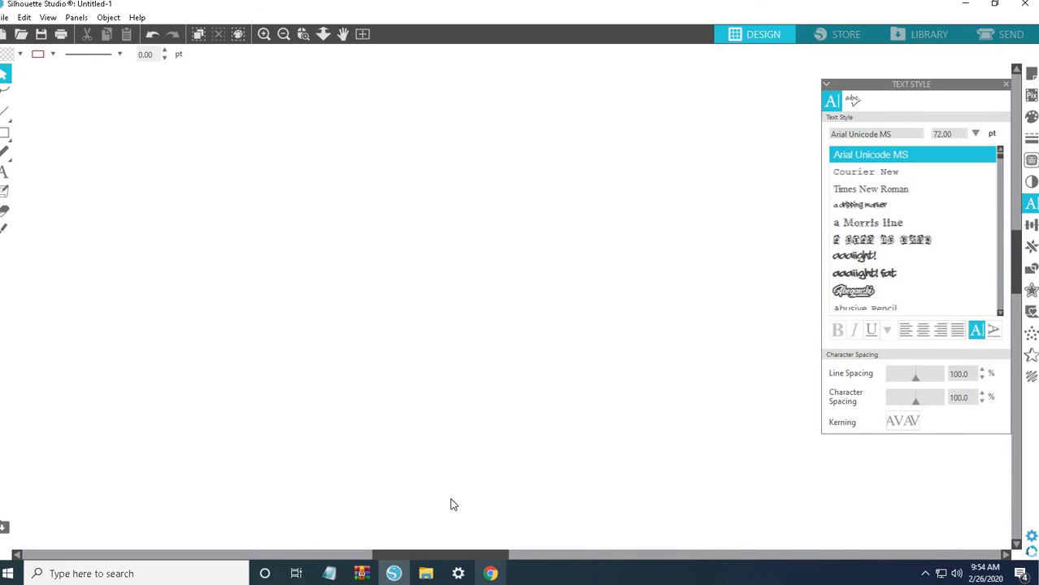
left_click(1005, 85)
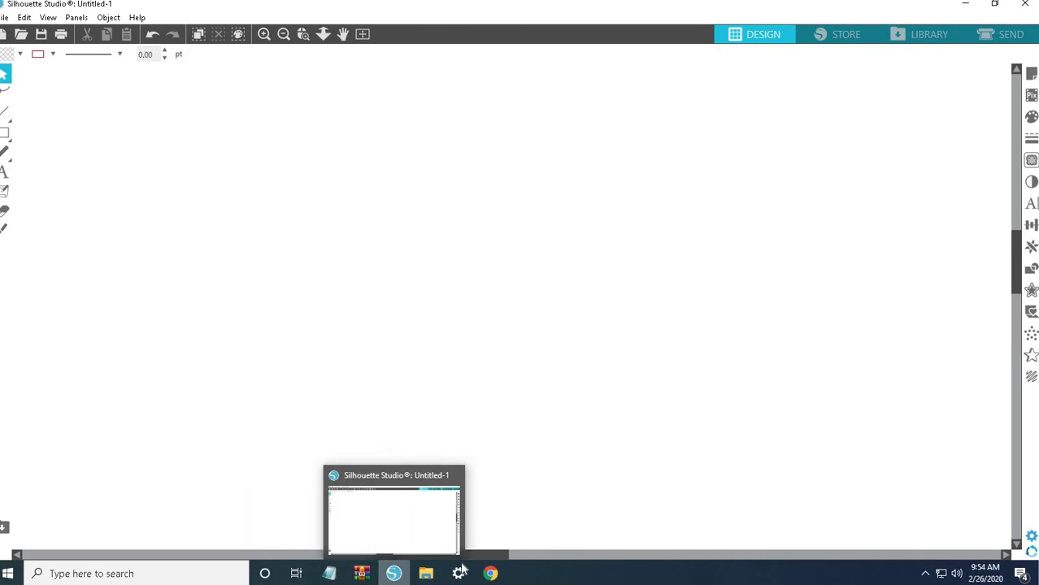
left_click(382, 578)
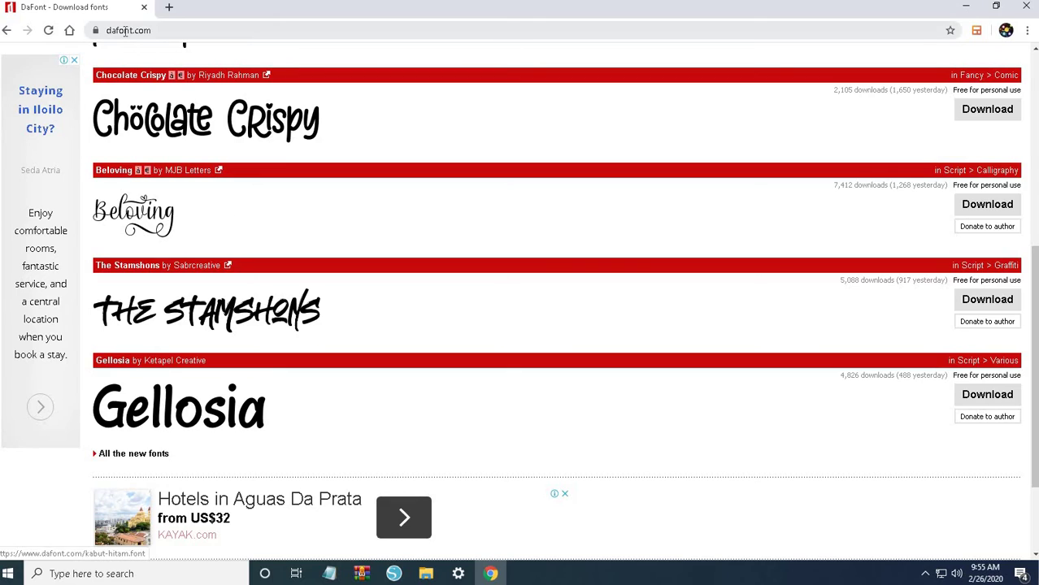
Scroll through DaFont's newest fonts and back up to the Fancy-to-Holiday category menu
left_click(123, 30)
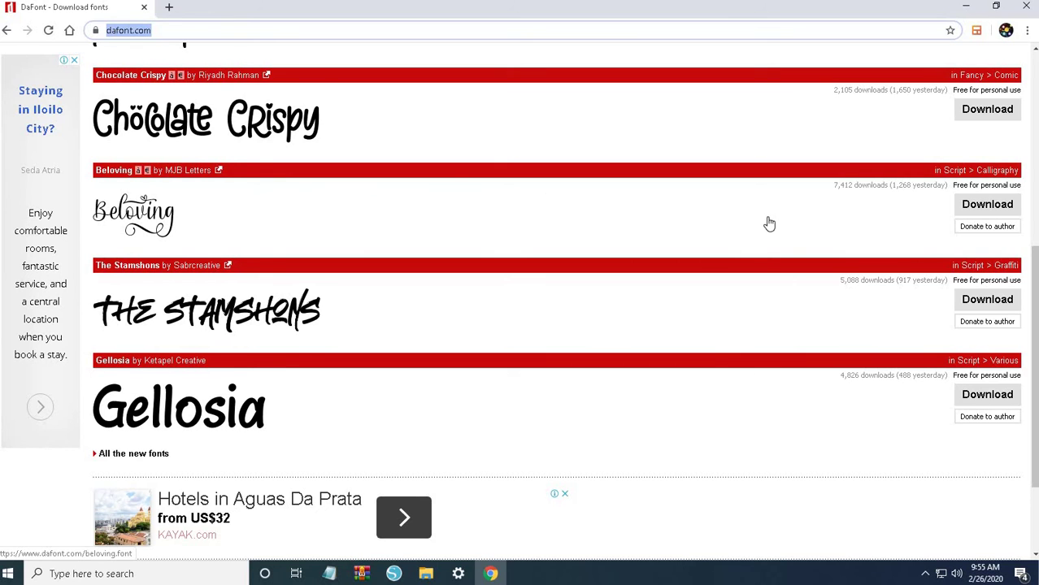
scroll(719, 256, "up", 1)
scroll(720, 255, "down", 2)
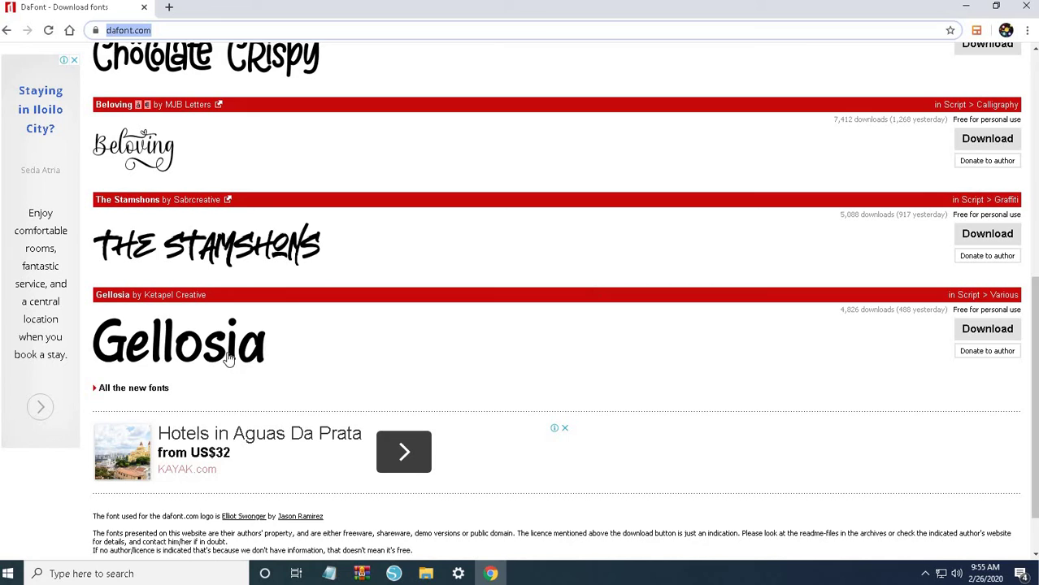
scroll(241, 286, "up", 6)
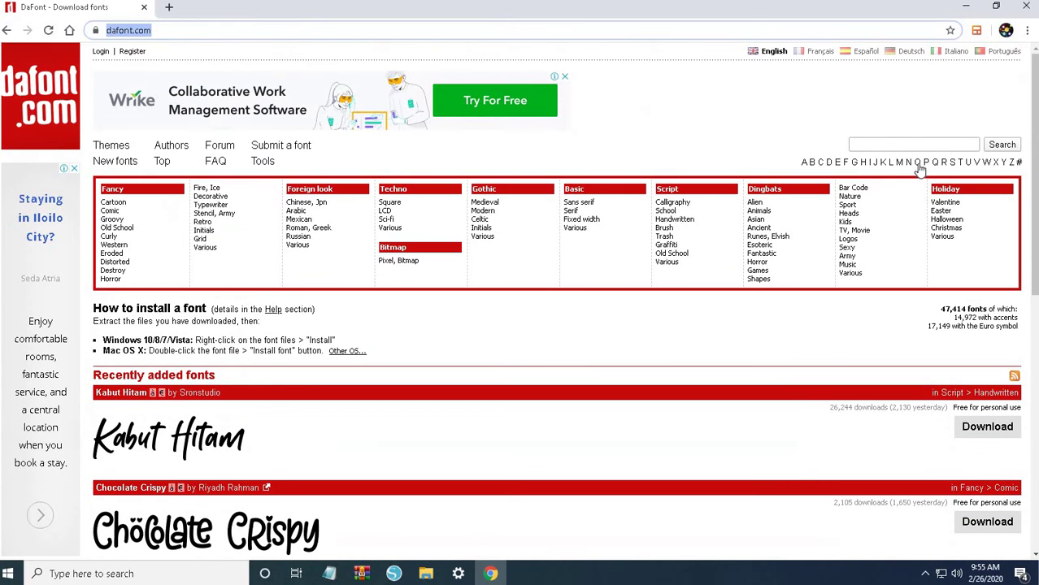
Search DaFont for 'cursive' and scroll through the results
left_click(887, 146)
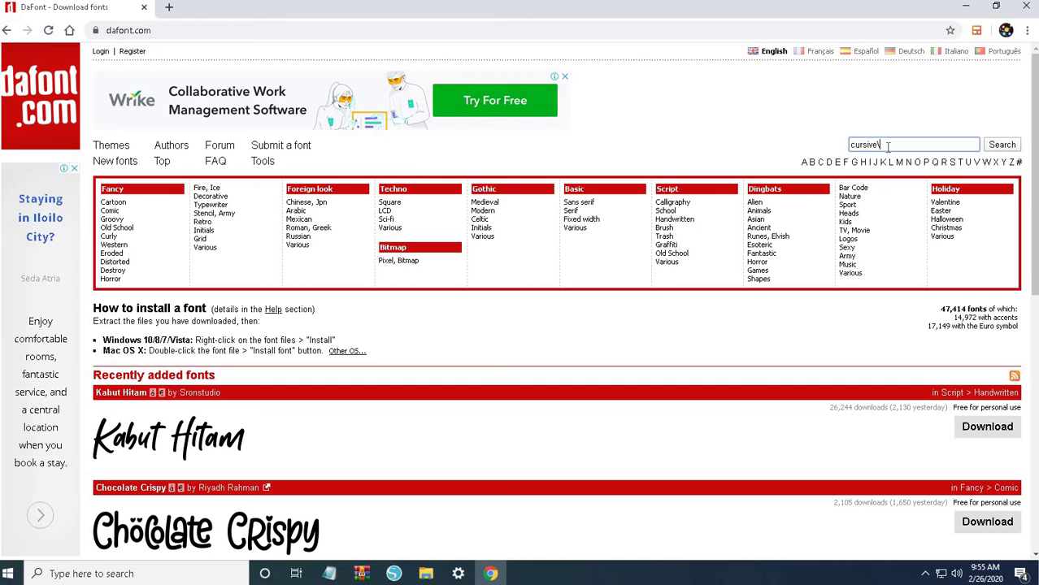
key("Return")
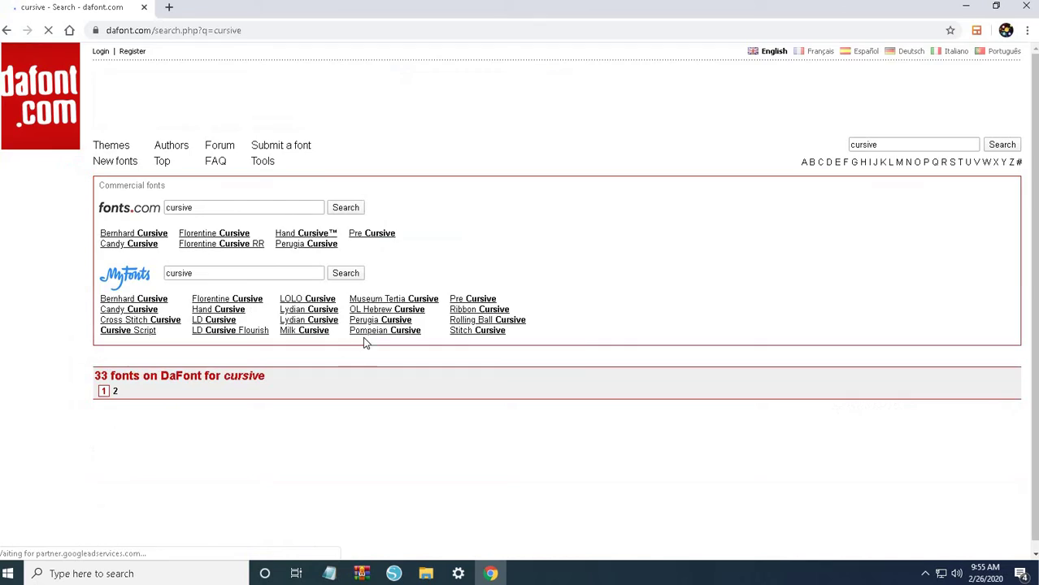
scroll(593, 340, "down", 2)
scroll(593, 341, "down", 8)
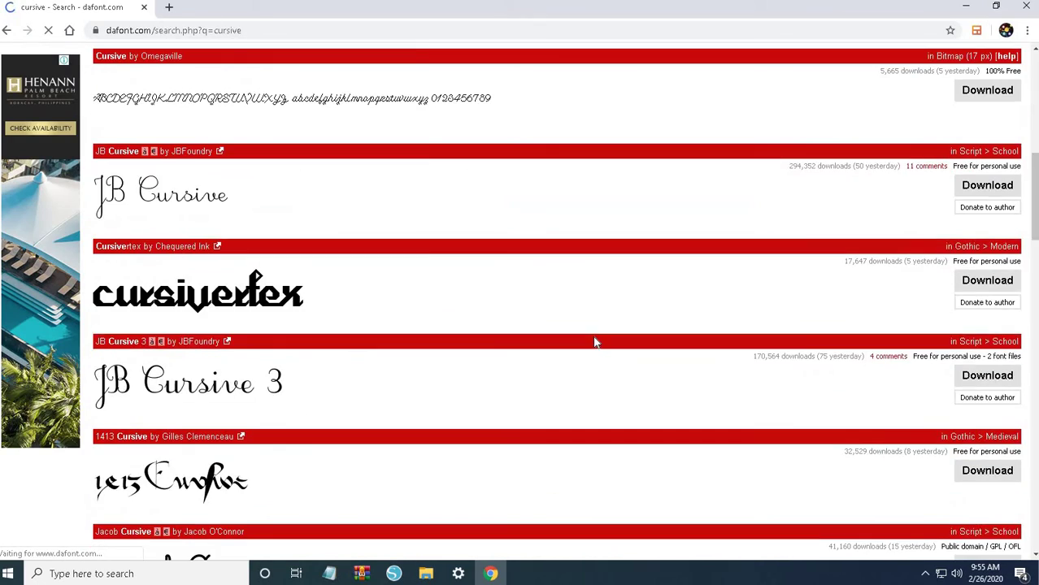
scroll(301, 329, "down", 10)
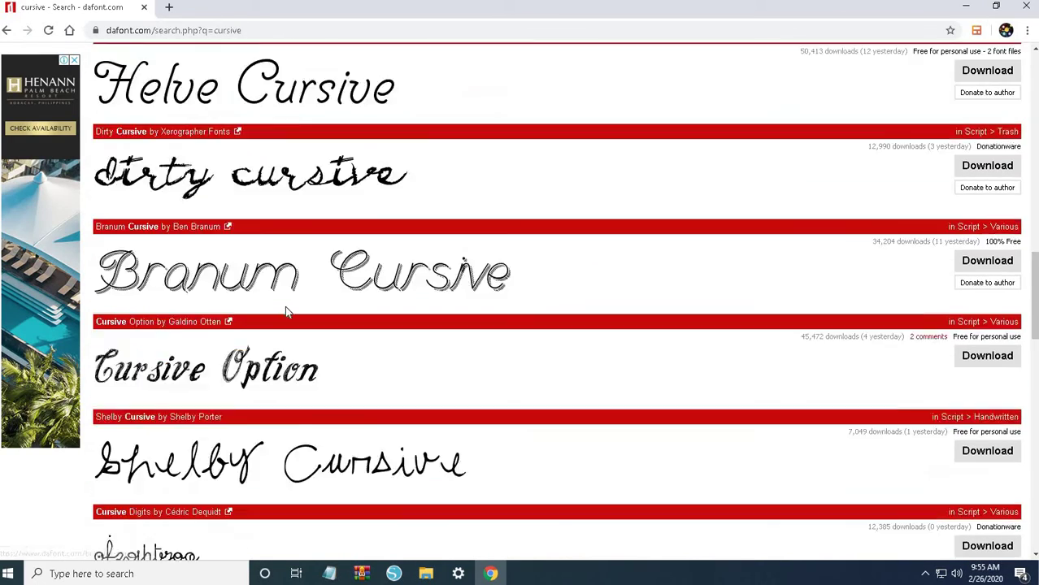
Download the Tengwar Cursive font as tengwar_cursive.zip
scroll(306, 329, "down", 8)
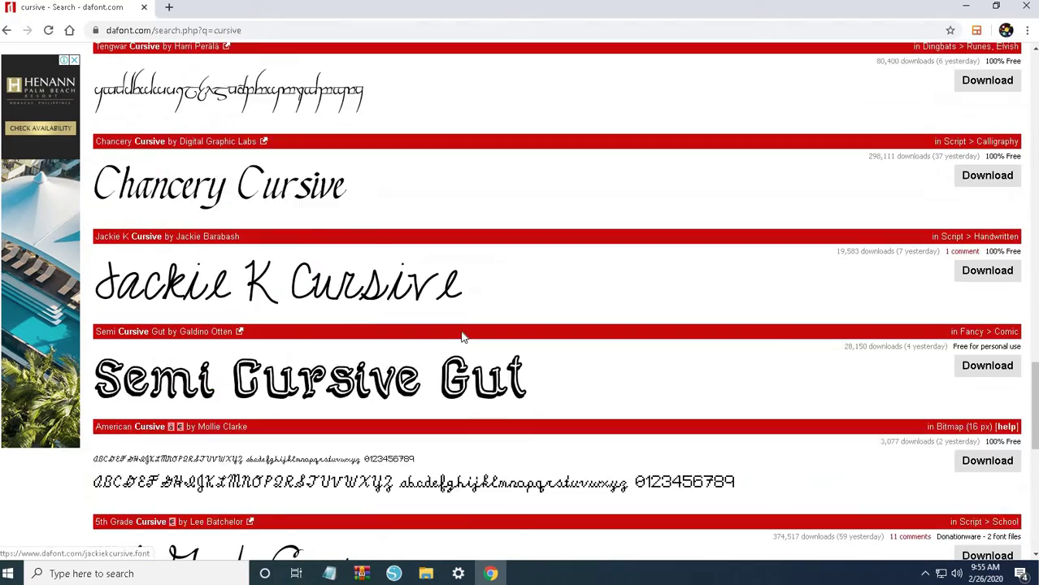
scroll(461, 337, "down", 3)
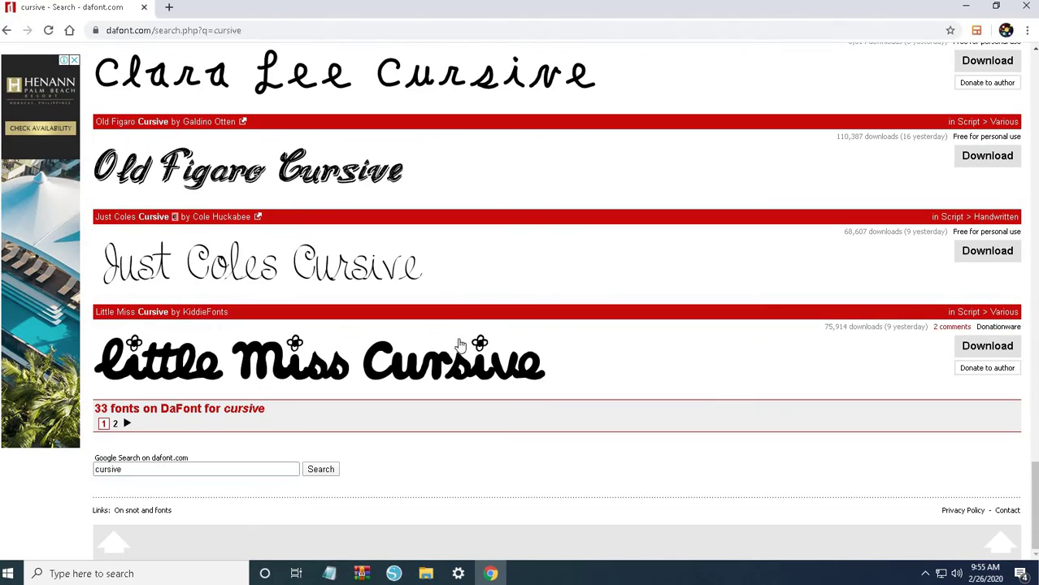
scroll(767, 283, "up", 8)
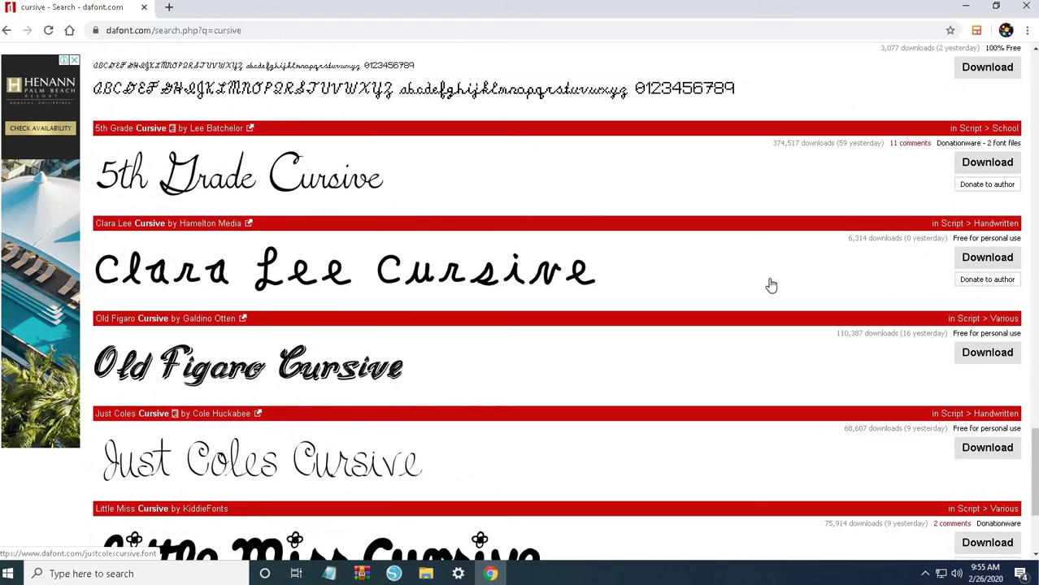
scroll(339, 240, "up", 2)
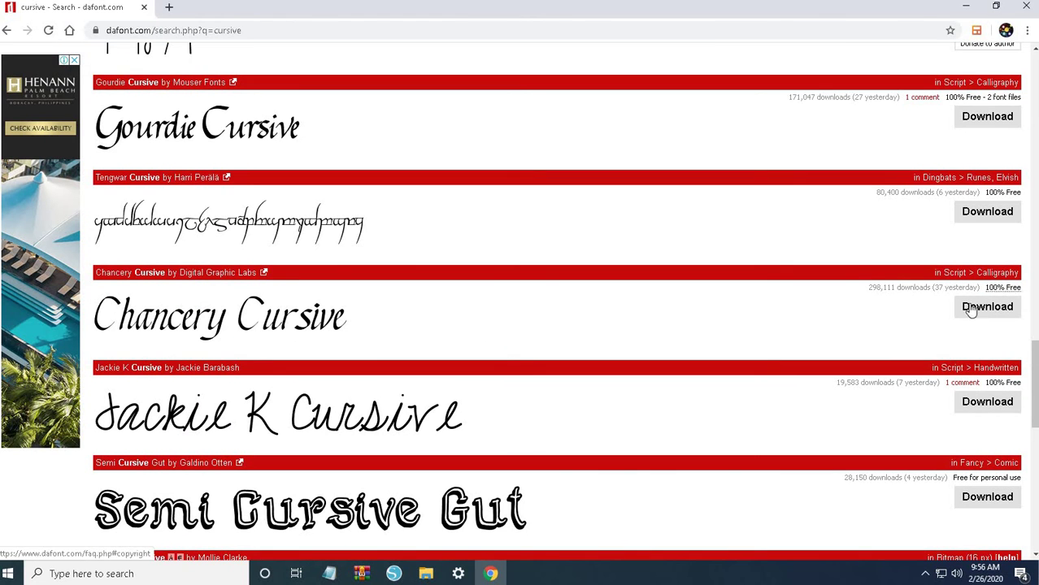
left_click(985, 211)
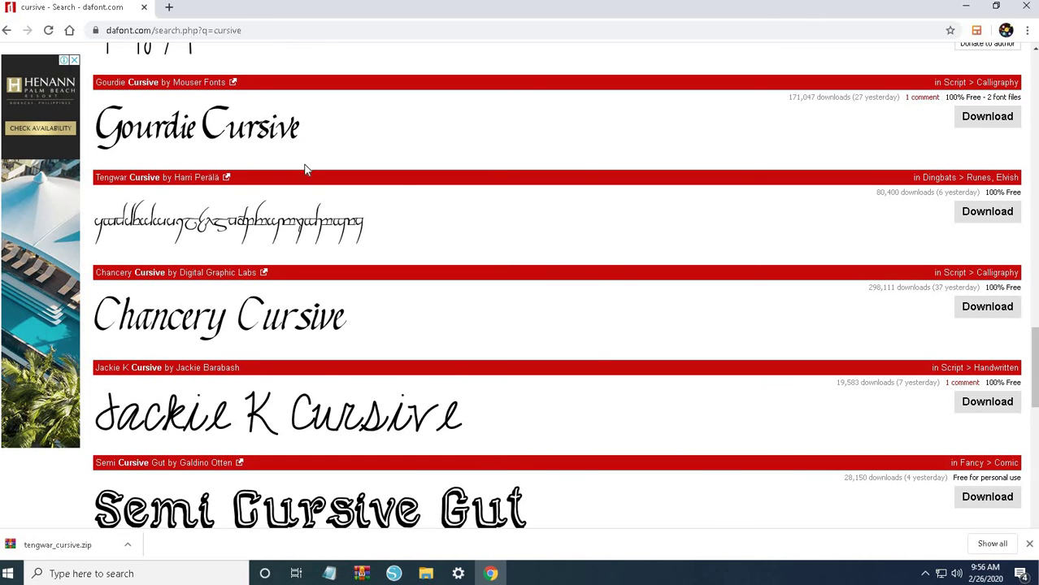
left_click(38, 549)
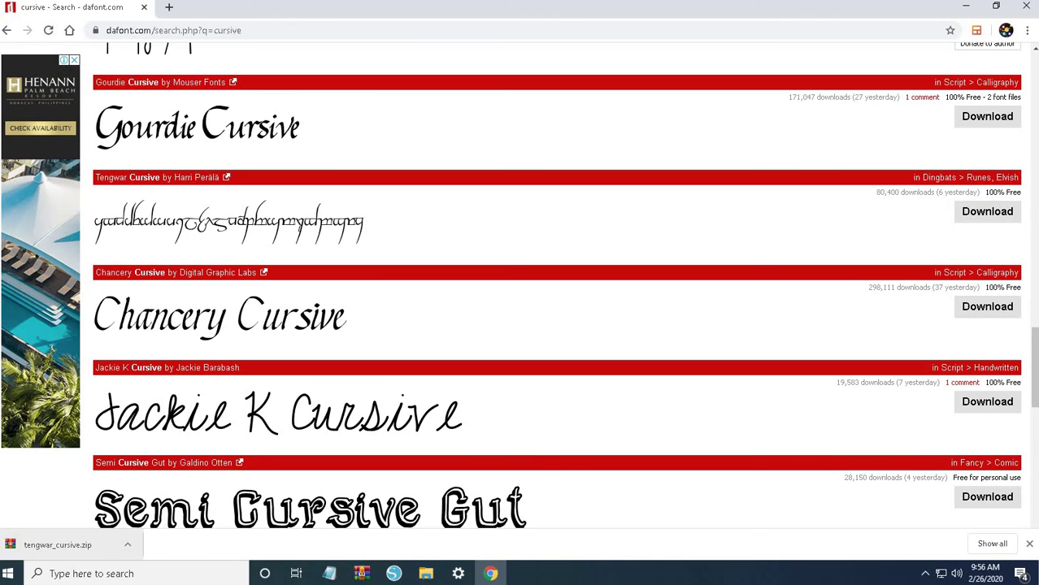
Open tengwar_cursive.zip in WinRAR, enlarge its window and select Tengwarc.ttf
left_click(9, 550)
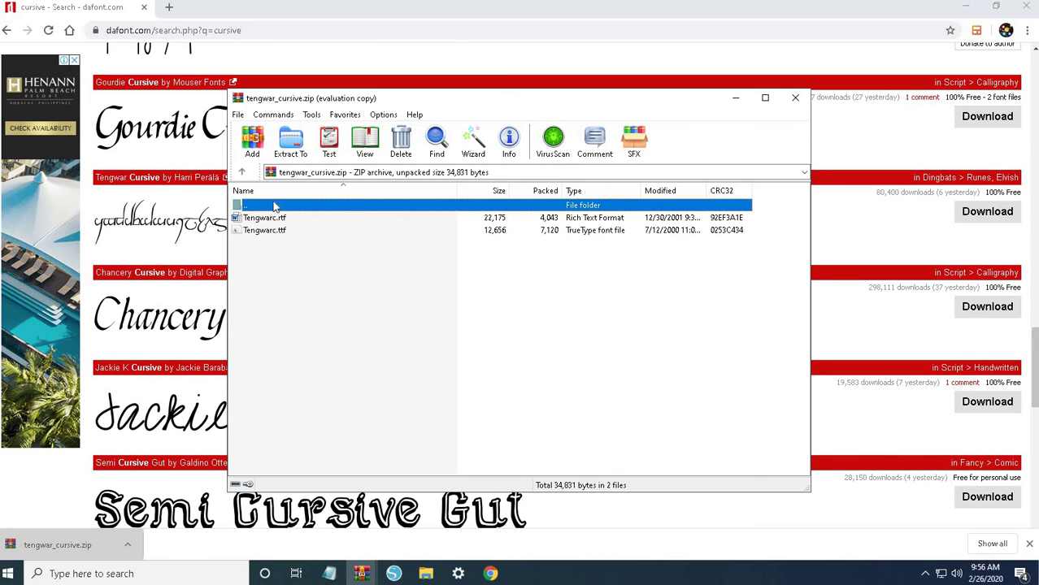
left_click(286, 285)
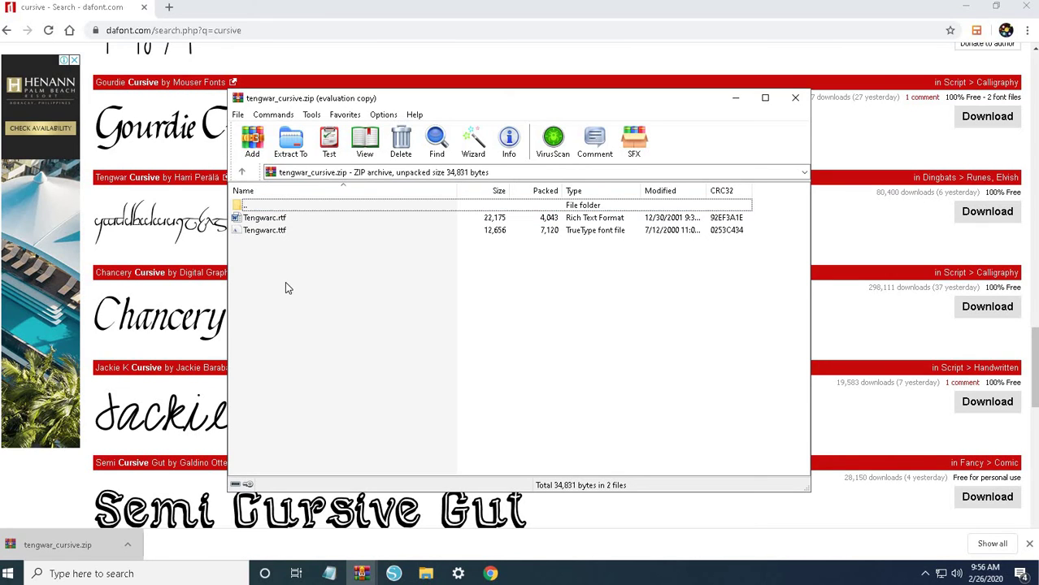
left_click(263, 222)
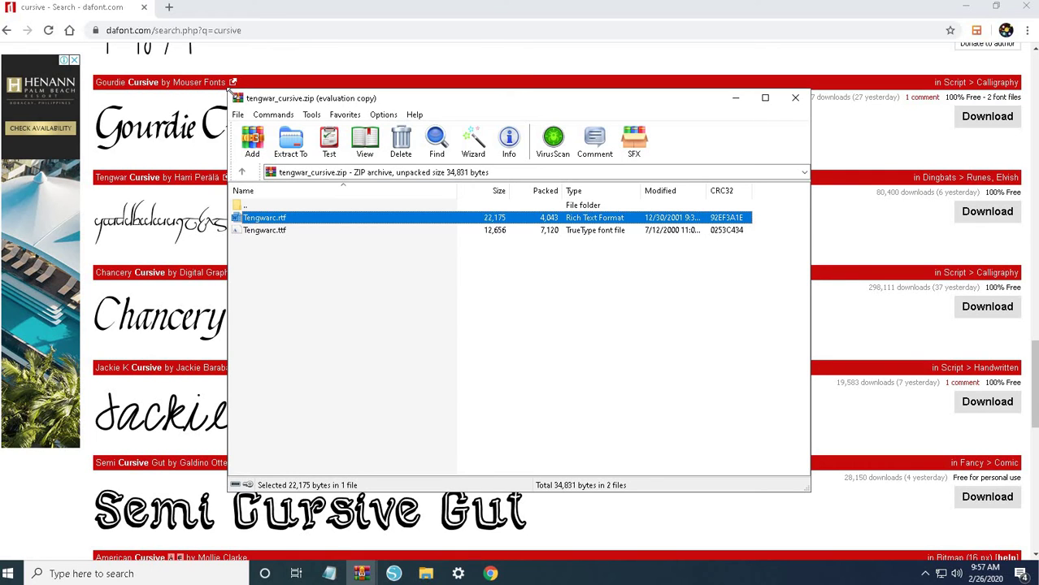
left_click_drag(227, 91, 171, 52)
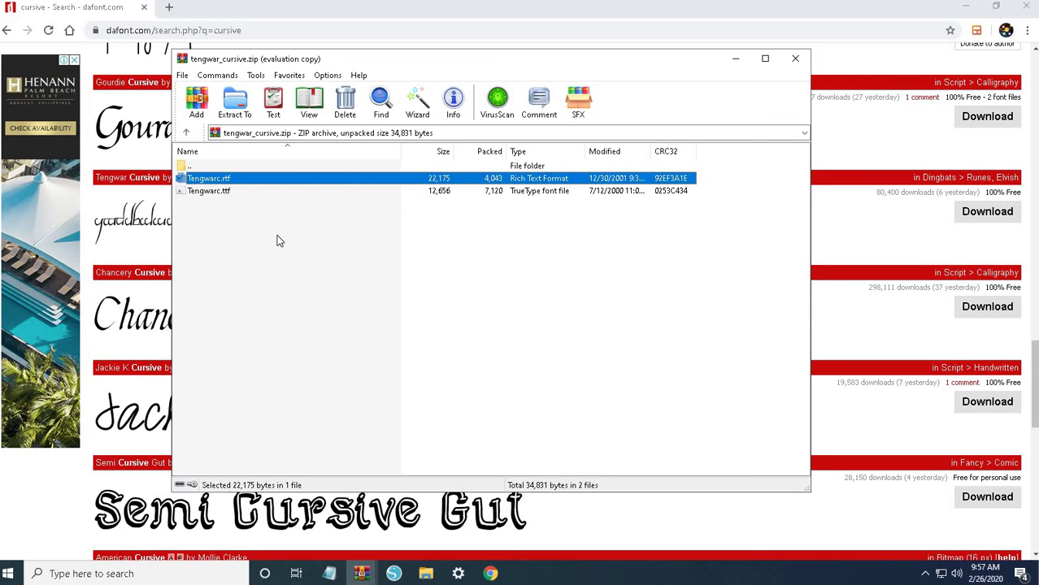
left_click(196, 193)
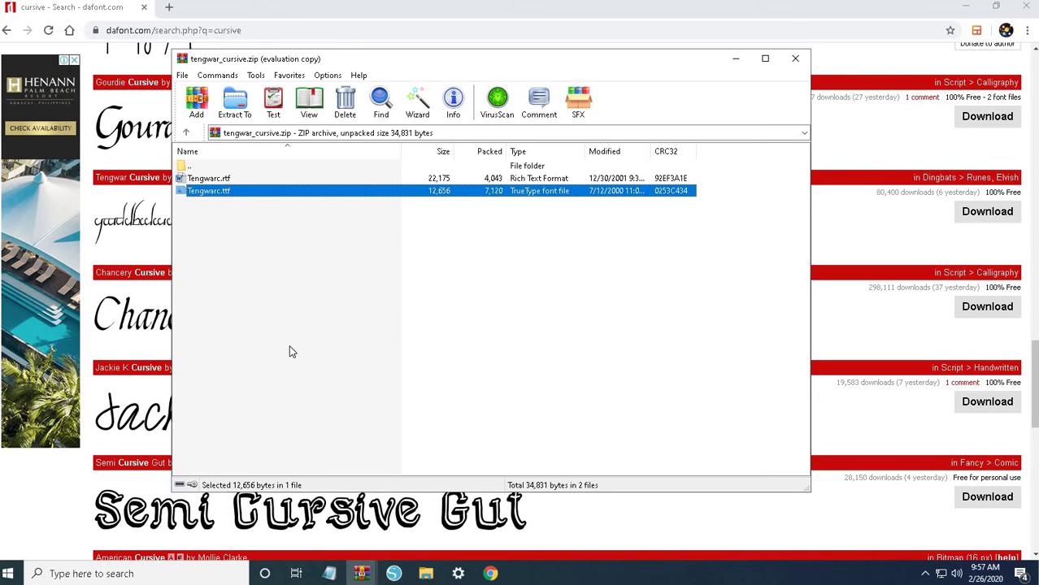
Install Tengwarc.ttf, replacing the existing Tengwar Cursive font, then close Font Viewer
double_click(201, 192)
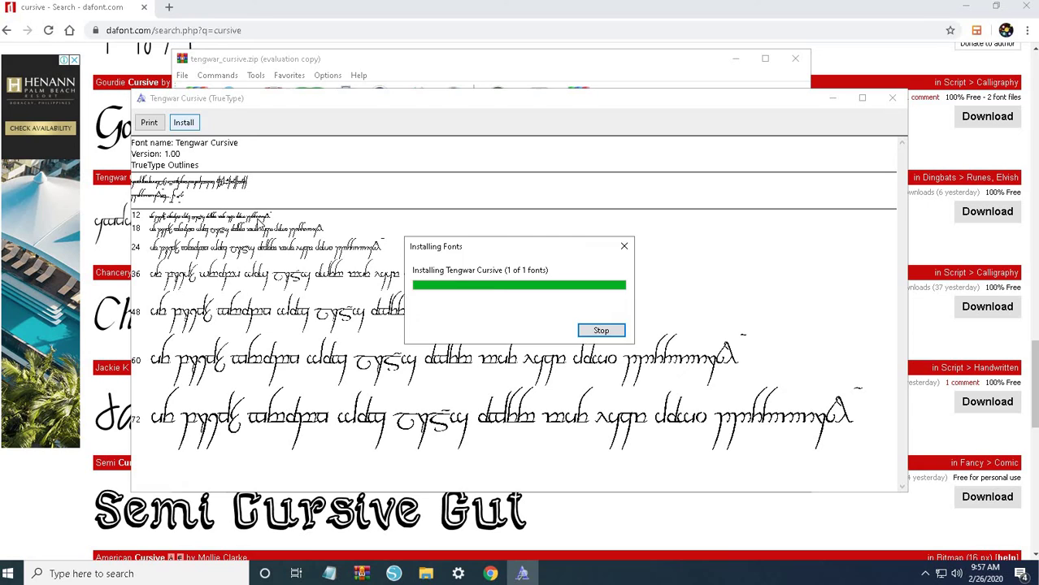
left_click(894, 99)
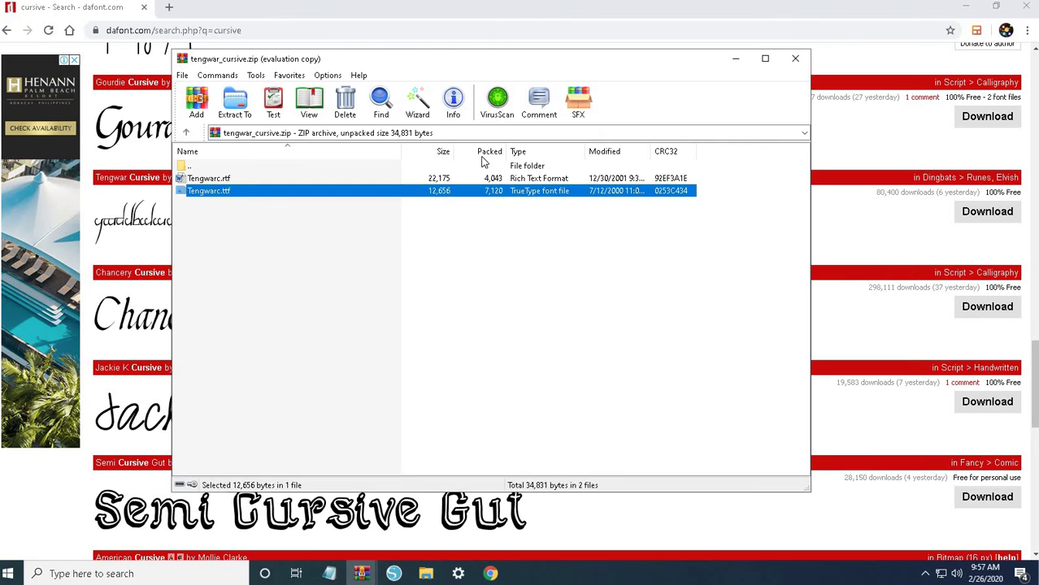
double_click(203, 191)
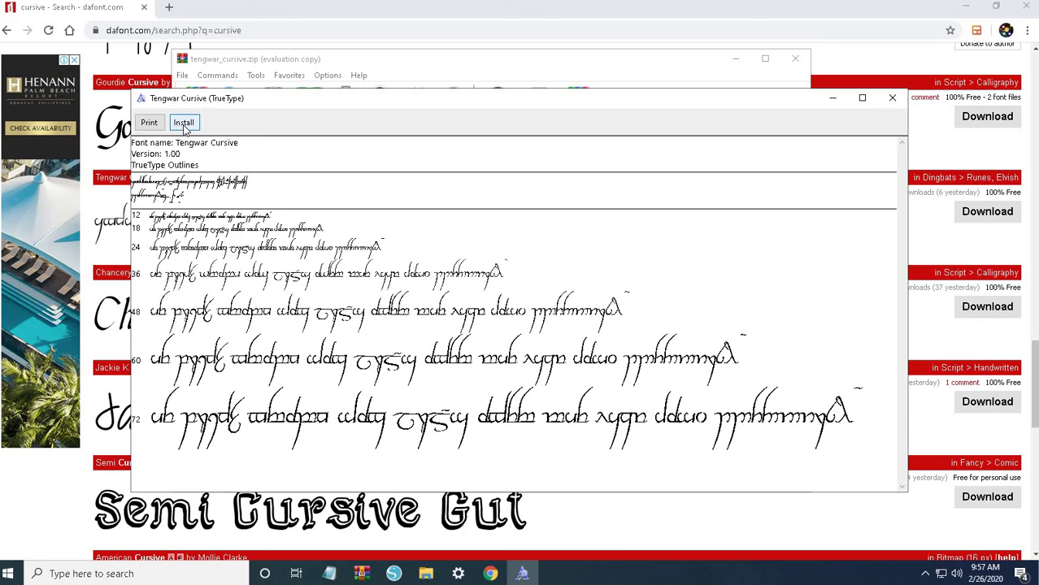
left_click(183, 123)
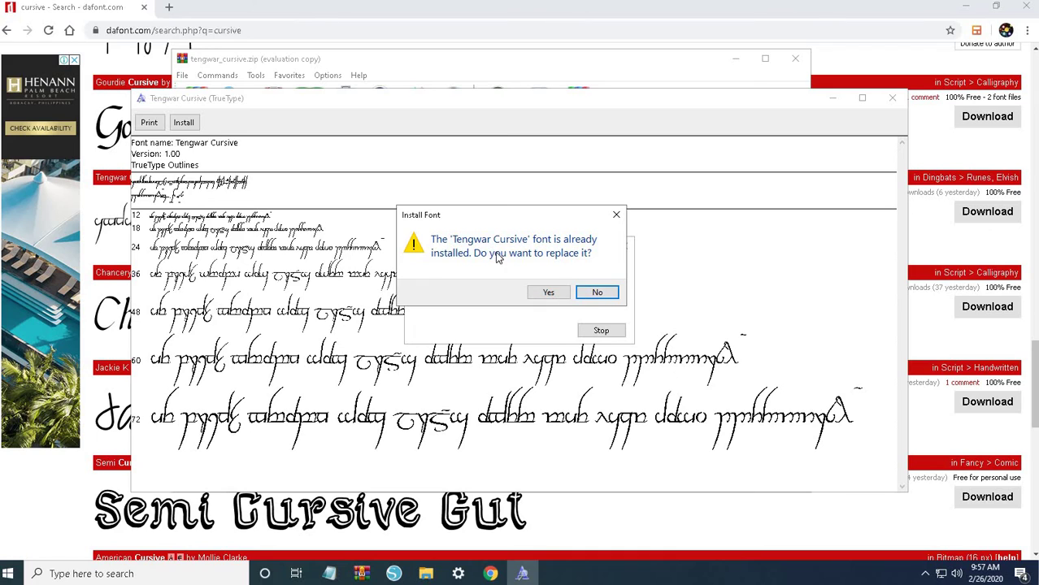
left_click(596, 294)
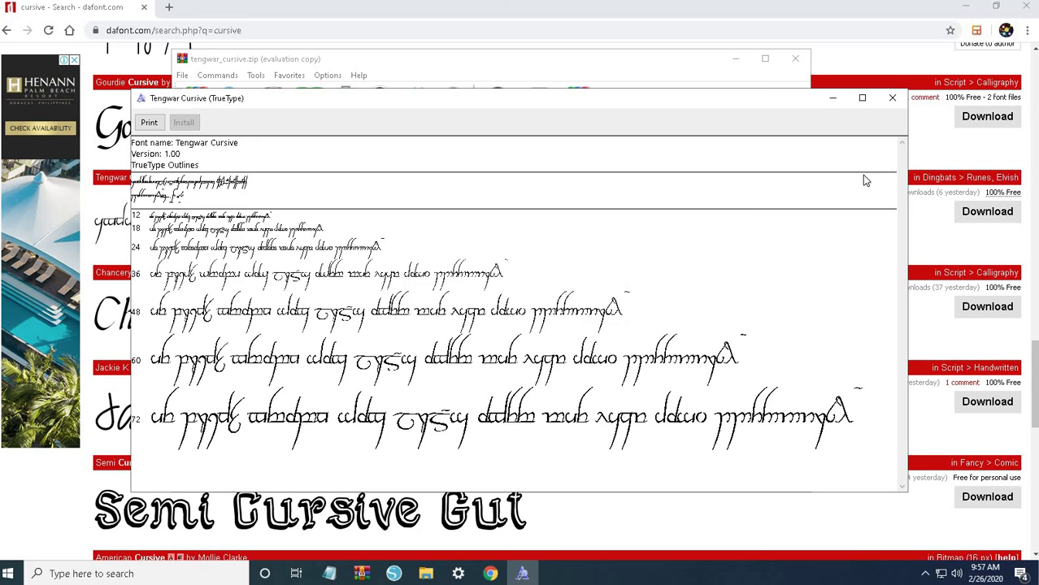
left_click(891, 97)
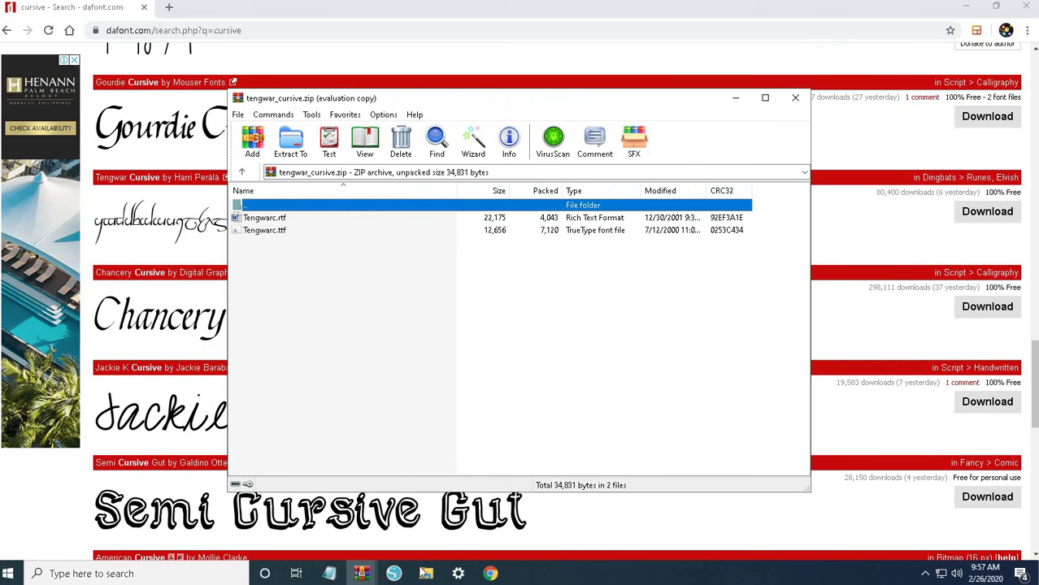
Close Silhouette Studio without saving the blank design
left_click(393, 573)
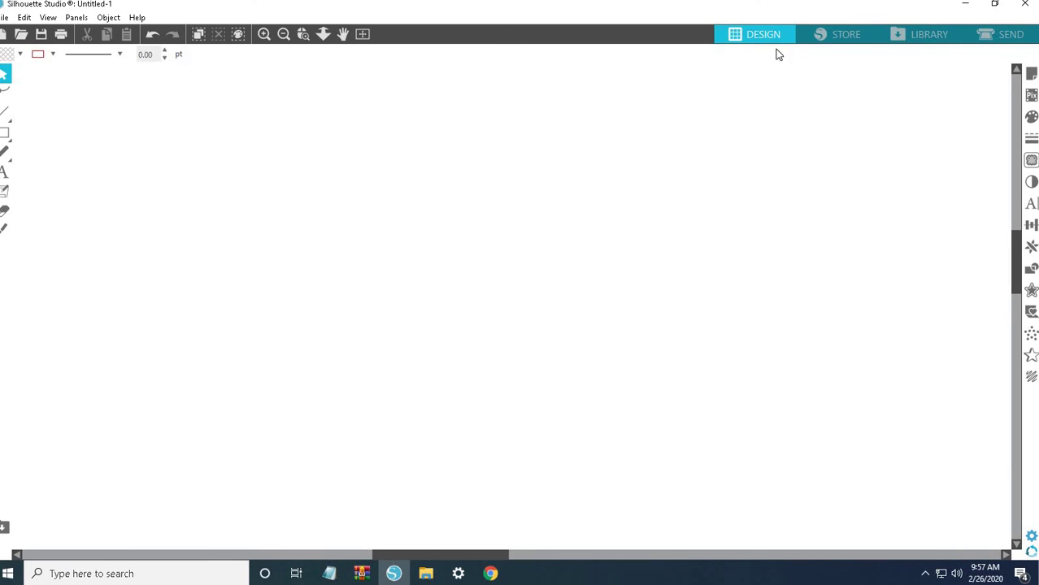
left_click(1023, 10)
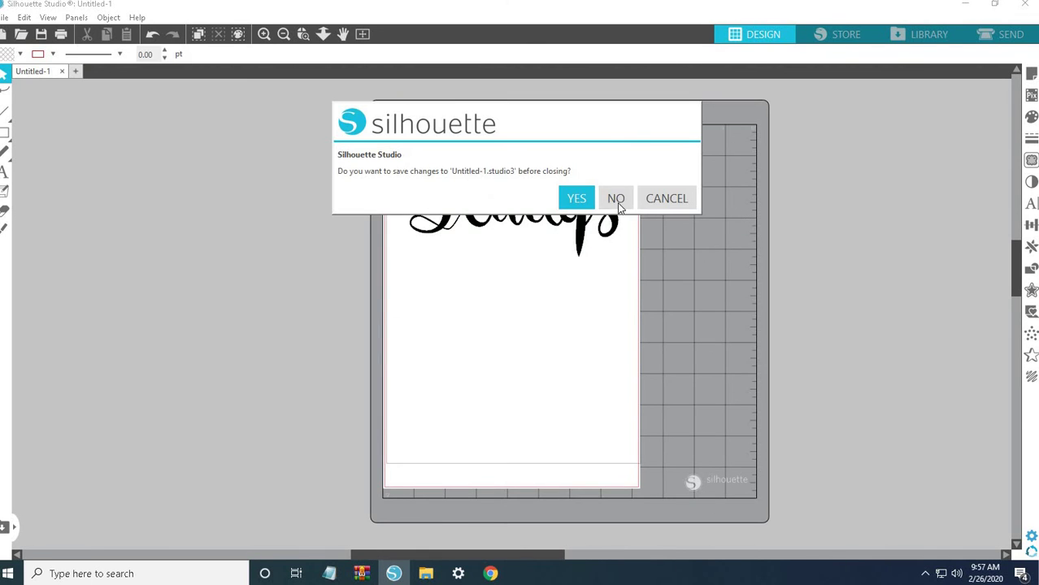
left_click(615, 199)
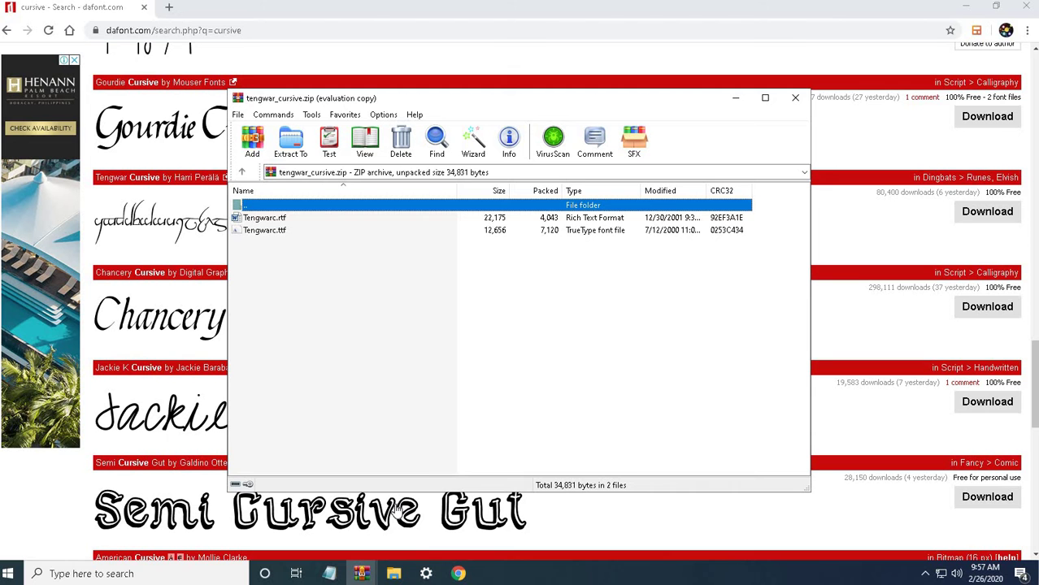
Relaunch Silhouette Studio by searching 'studio' in Windows search
left_click(69, 577)
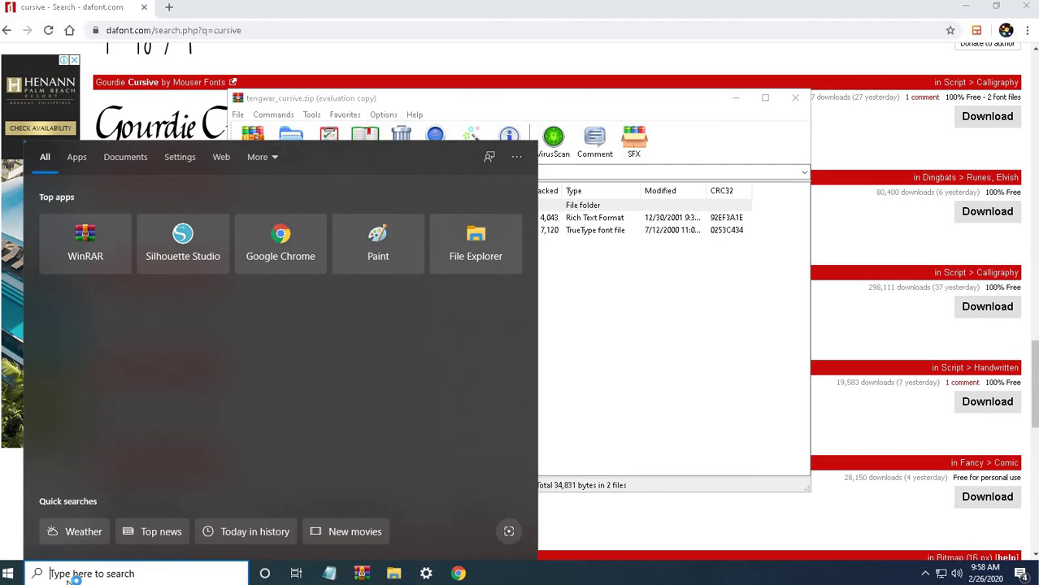
type("studio")
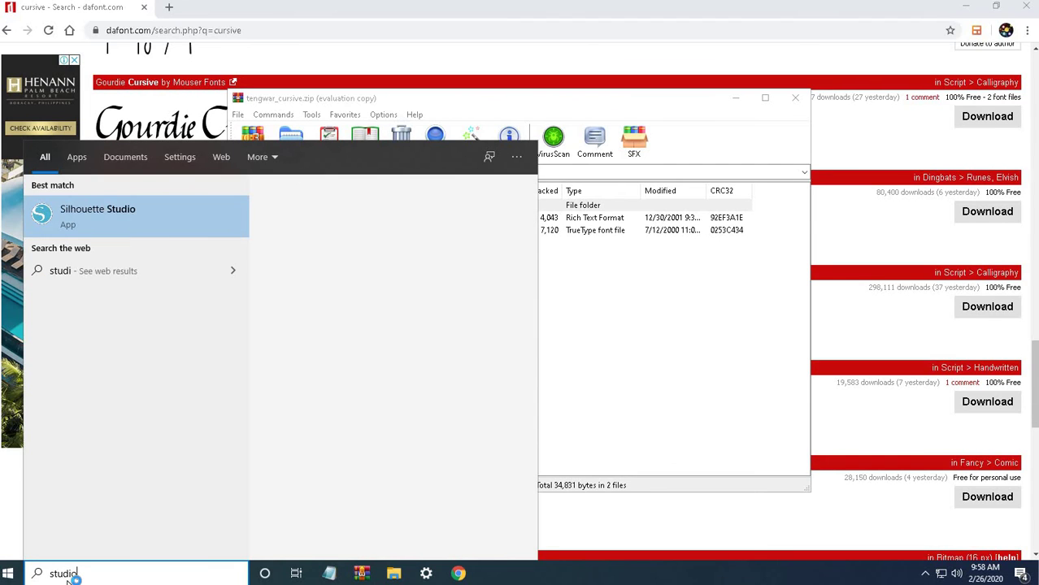
left_click(45, 215)
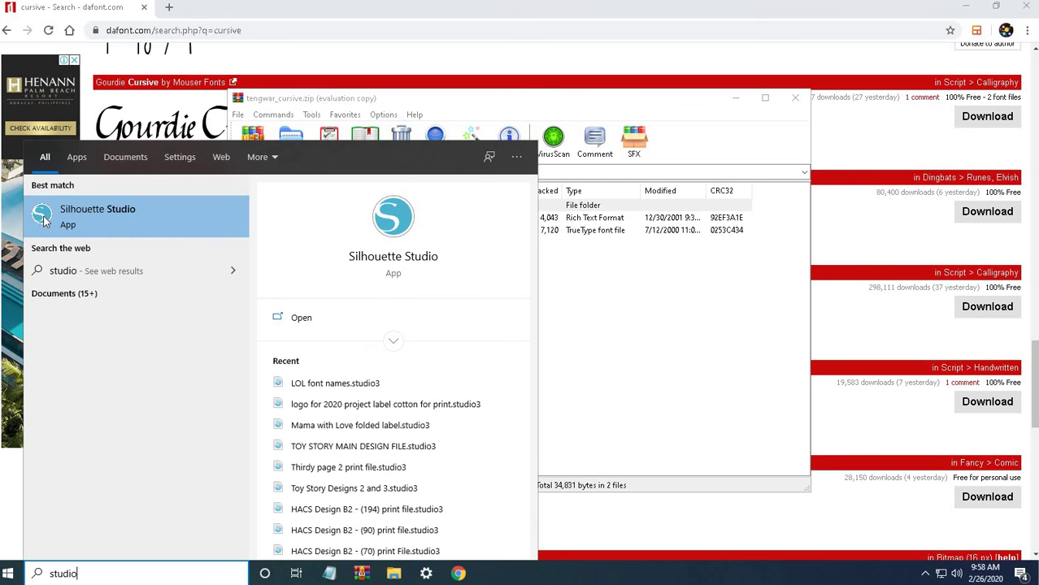
left_click(45, 221)
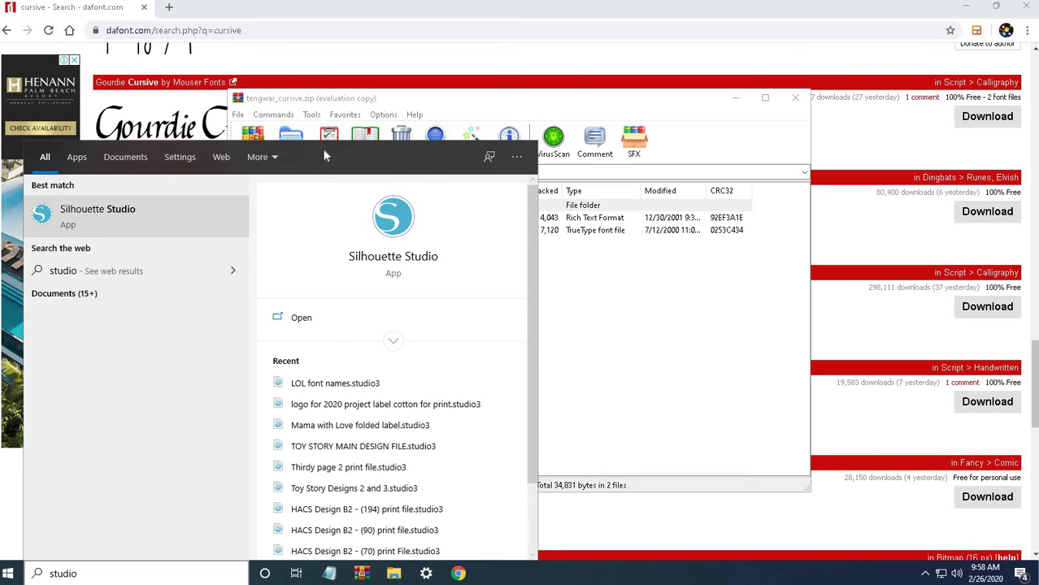
left_click(422, 259)
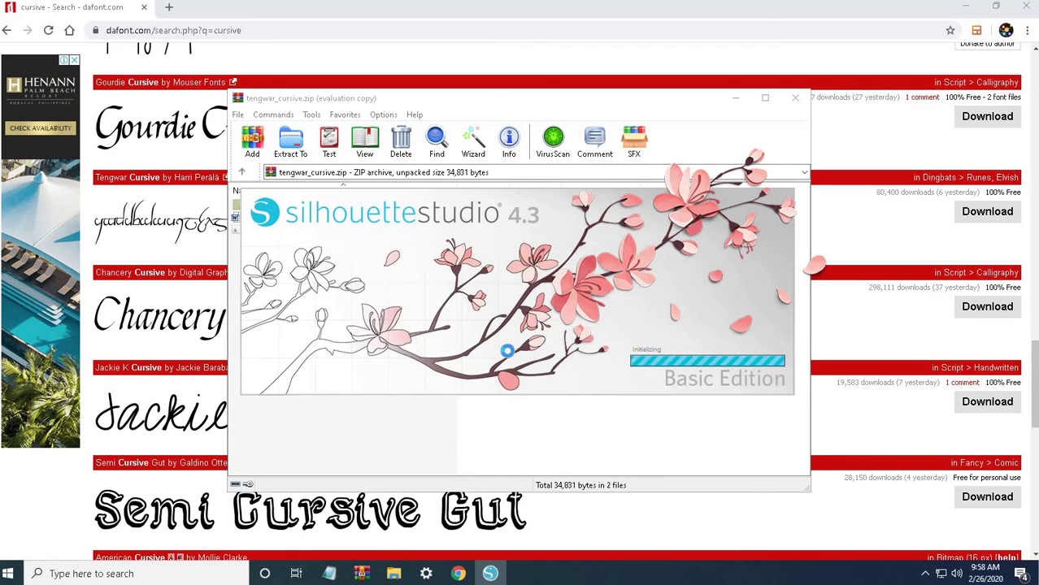
In Notepad, write the lines 'open you brwser', 'go to dafont.com', 'look a font' and 'download'
left_click(330, 574)
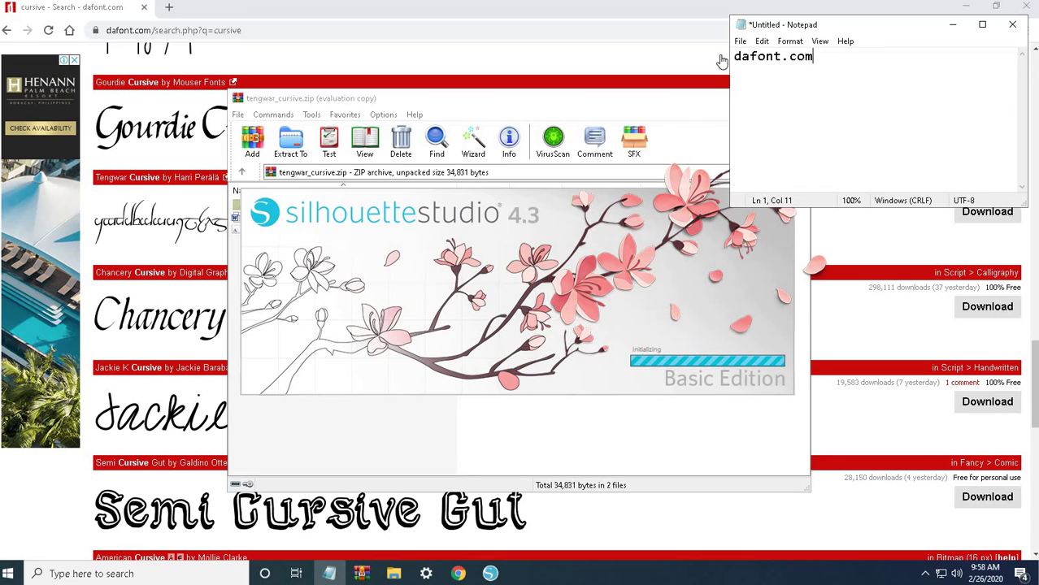
left_click(741, 59)
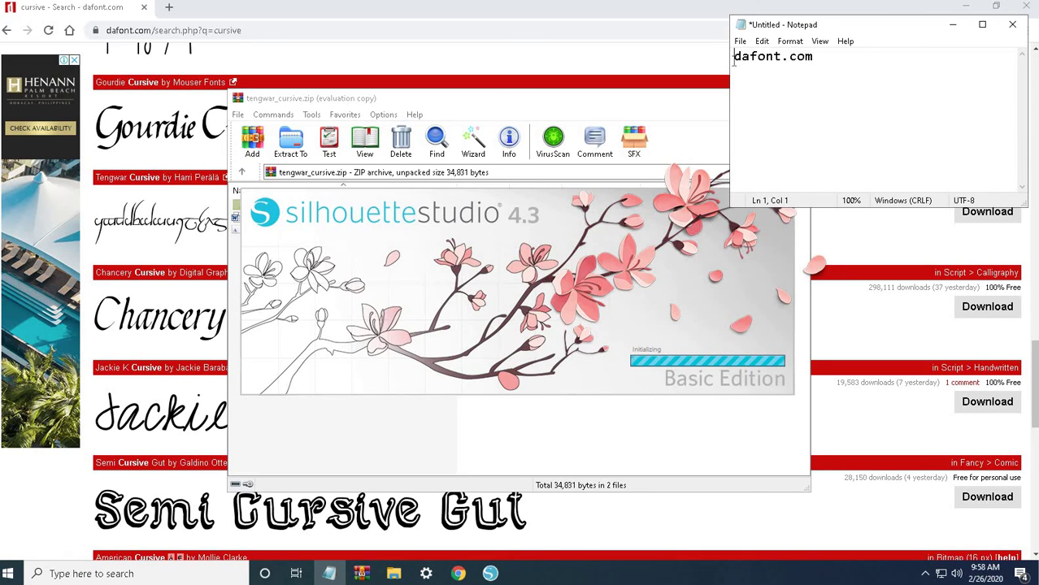
type("open you ")
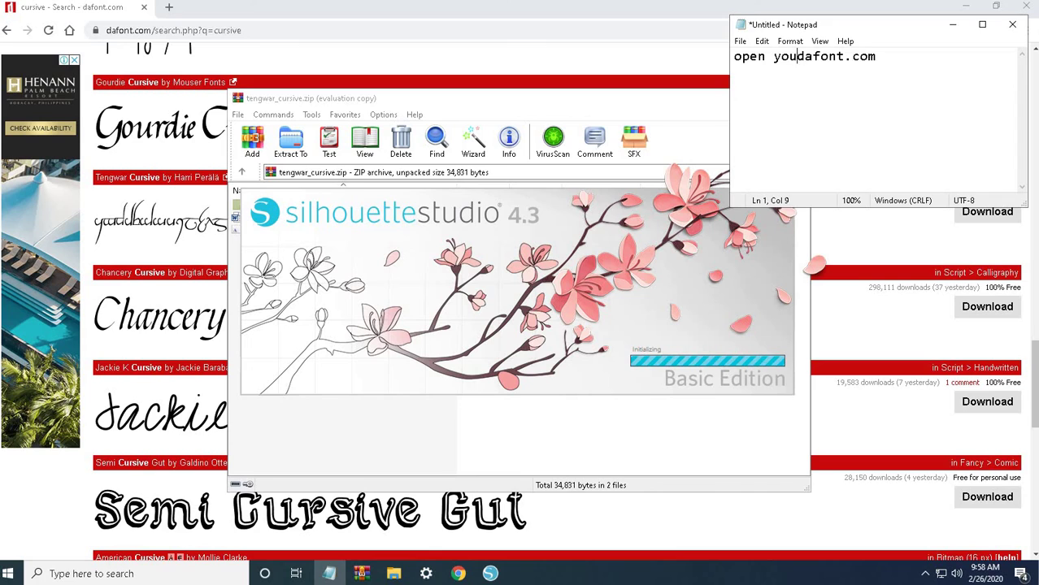
type(" brwse")
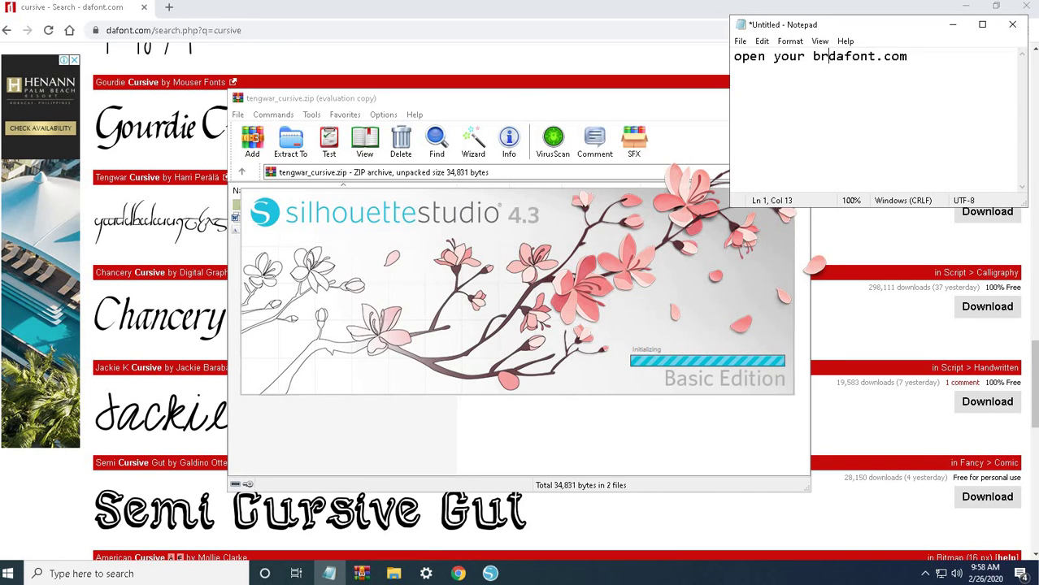
type("r")
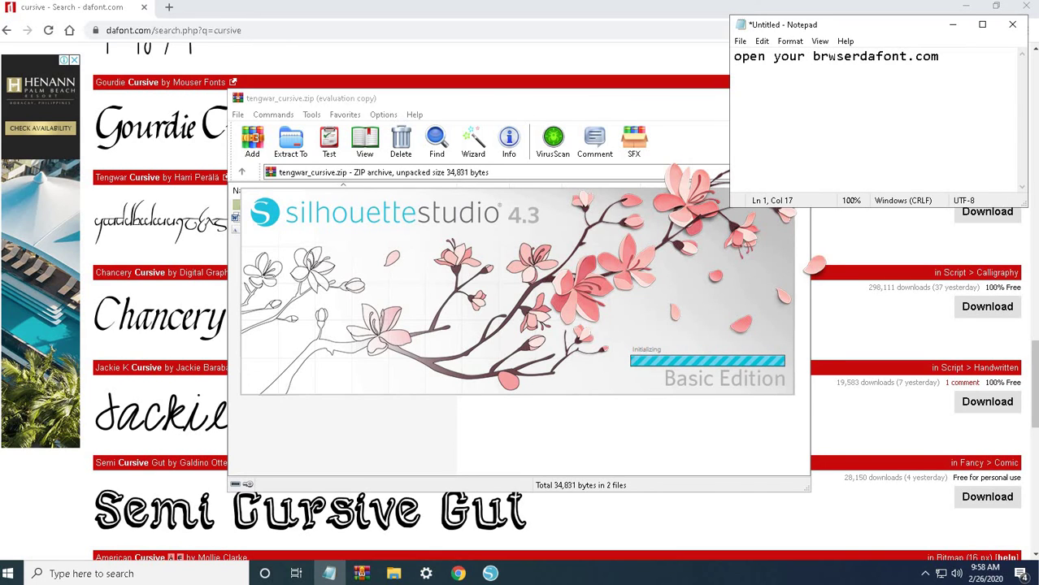
key("Return")
type("go to")
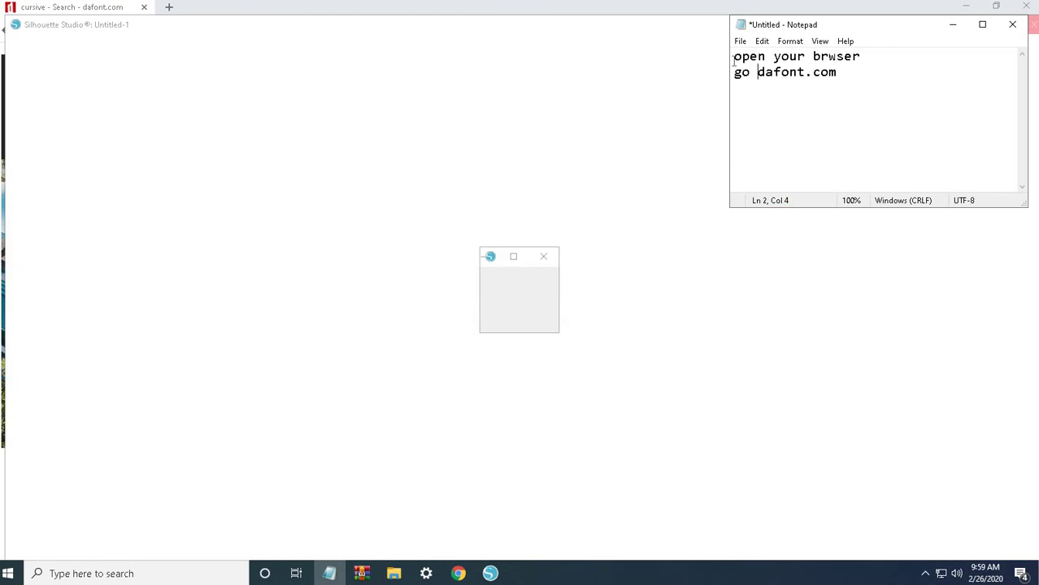
left_click(873, 78)
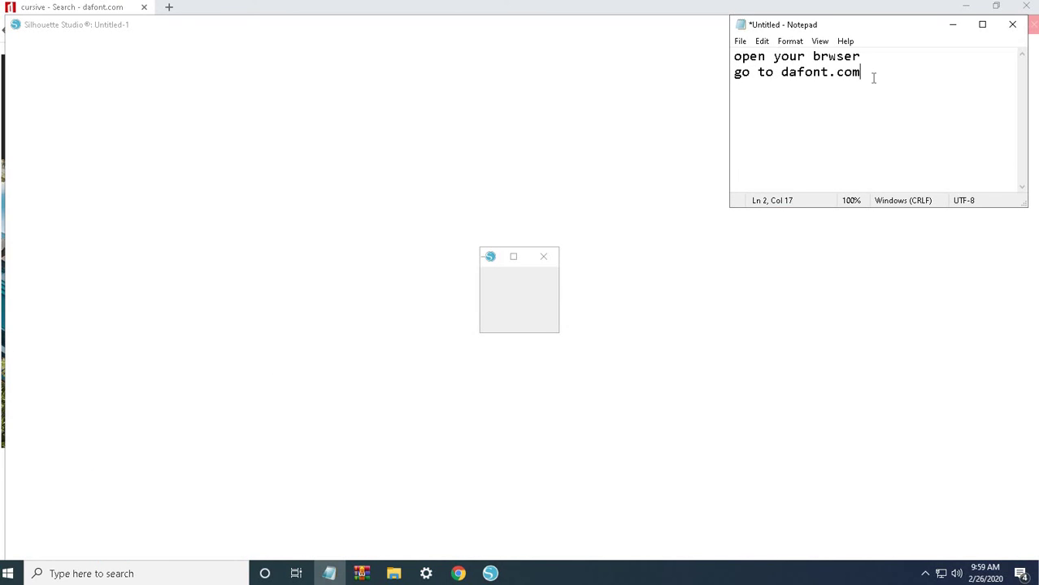
type("look ")
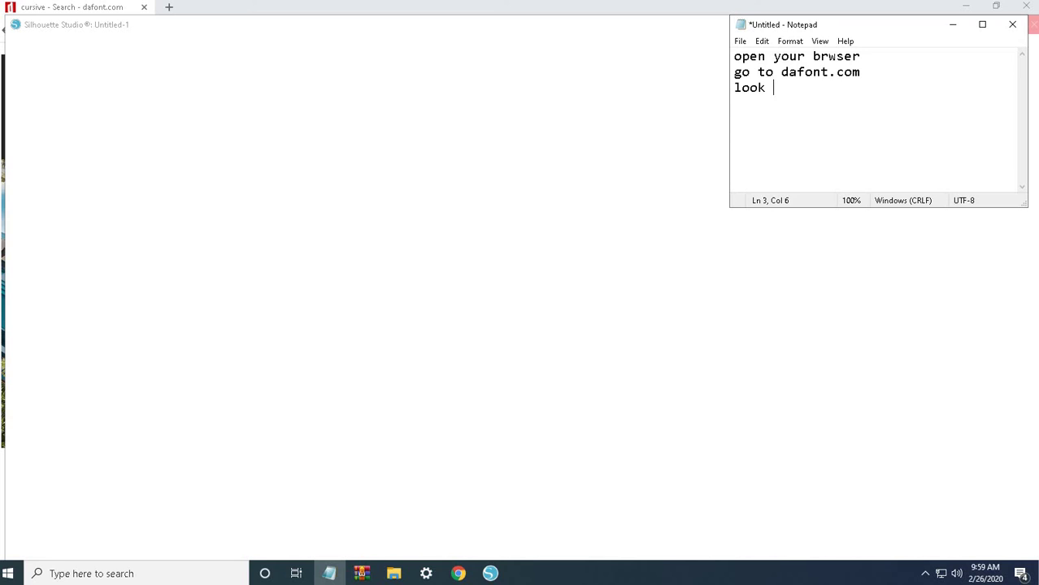
type("a font")
key("Return")
type("download")
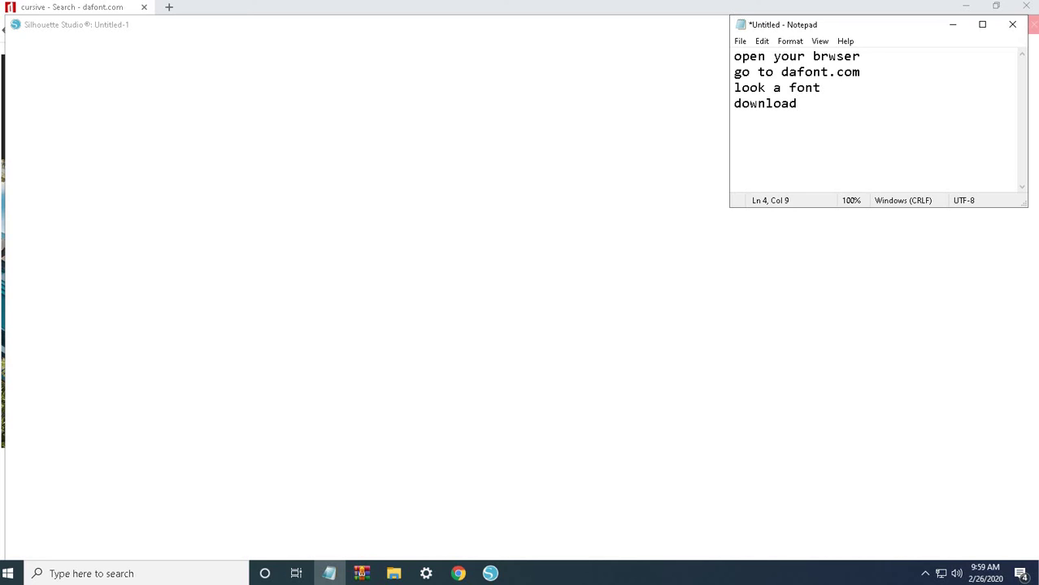
Add the final line 'install - look for .OTF or .TTF' to the note
key("Return")
type("insta")
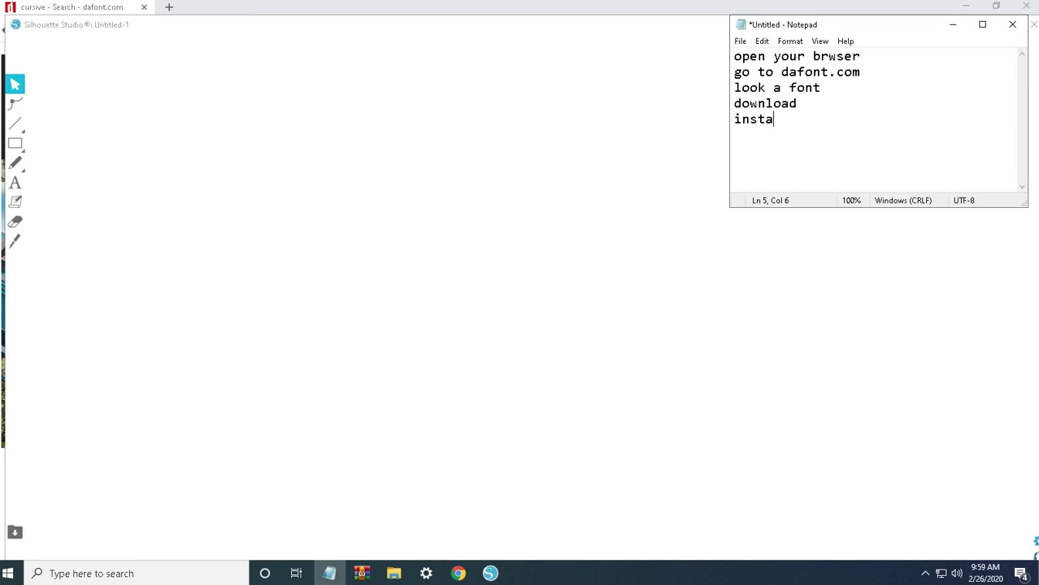
type("ll - look")
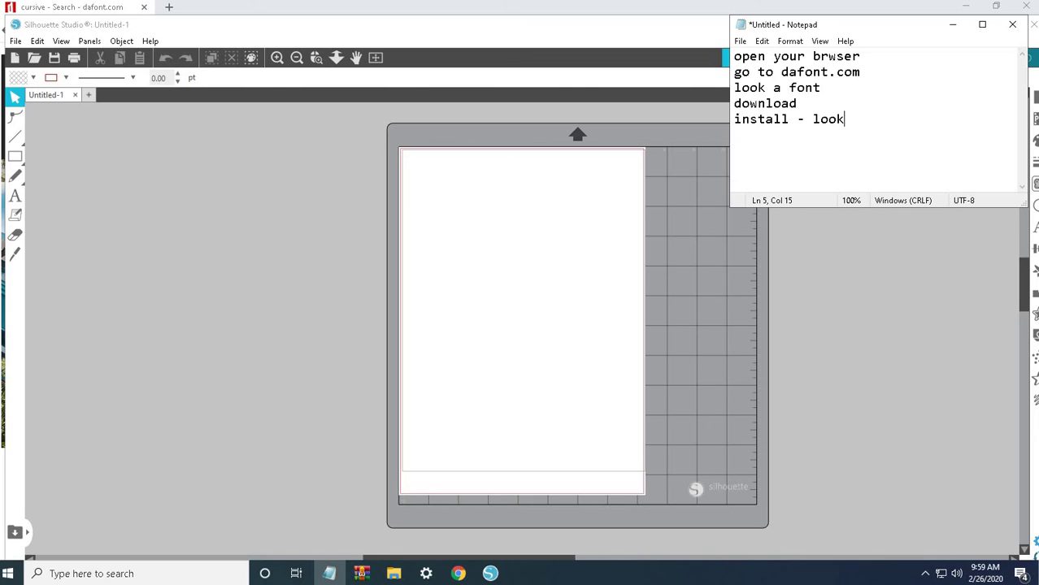
type(" for OTF")
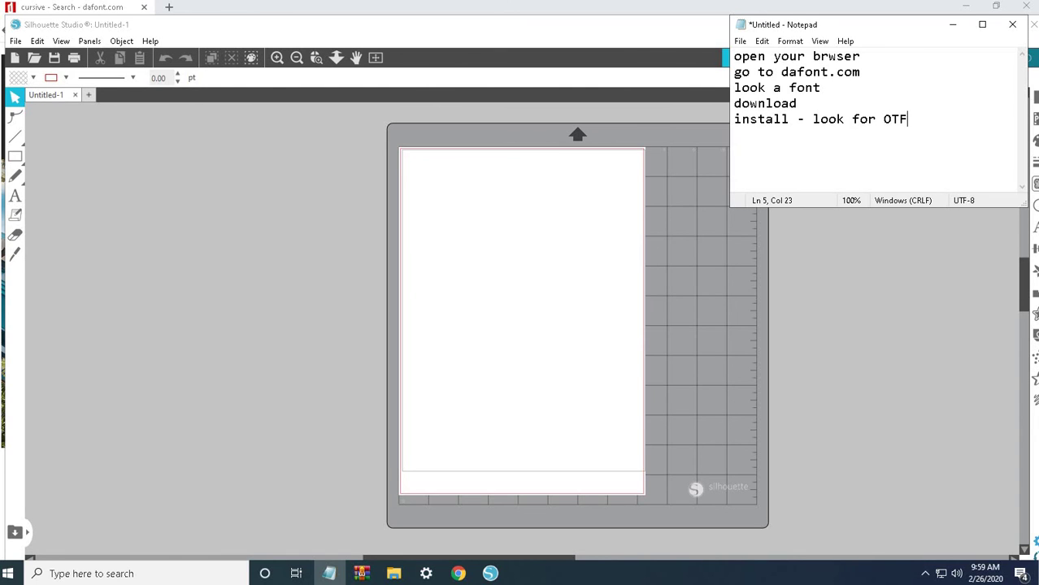
key("BackSpace")
key("BackSpace")
key("BackSpace")
type(".OT")
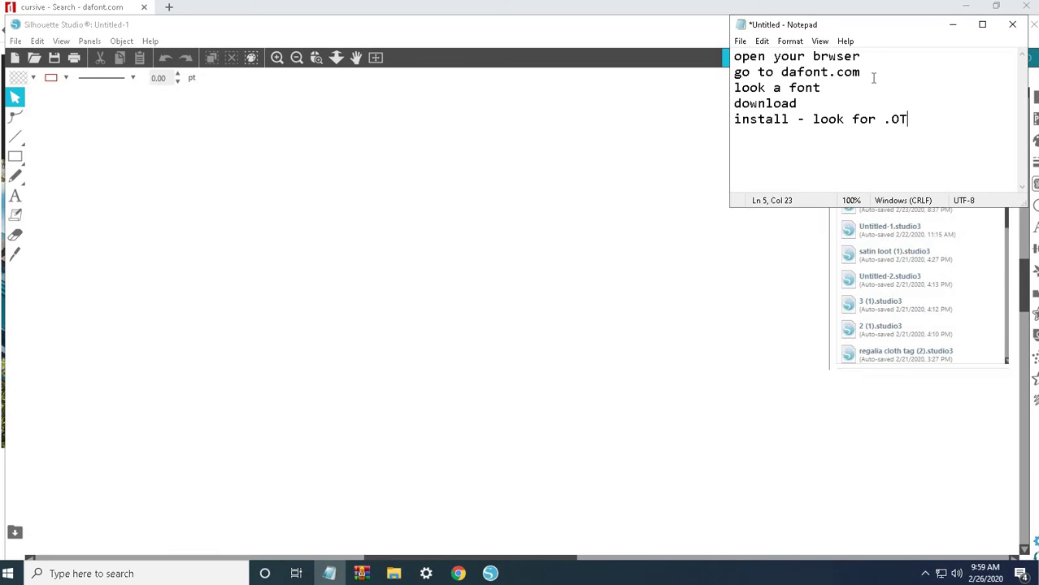
type("F")
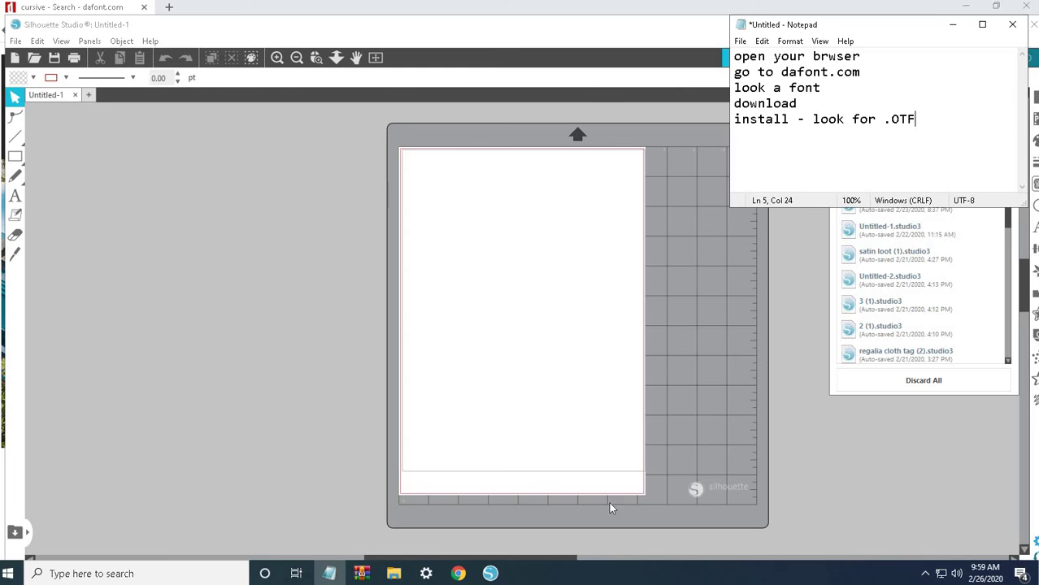
left_click(361, 573)
left_click(459, 521)
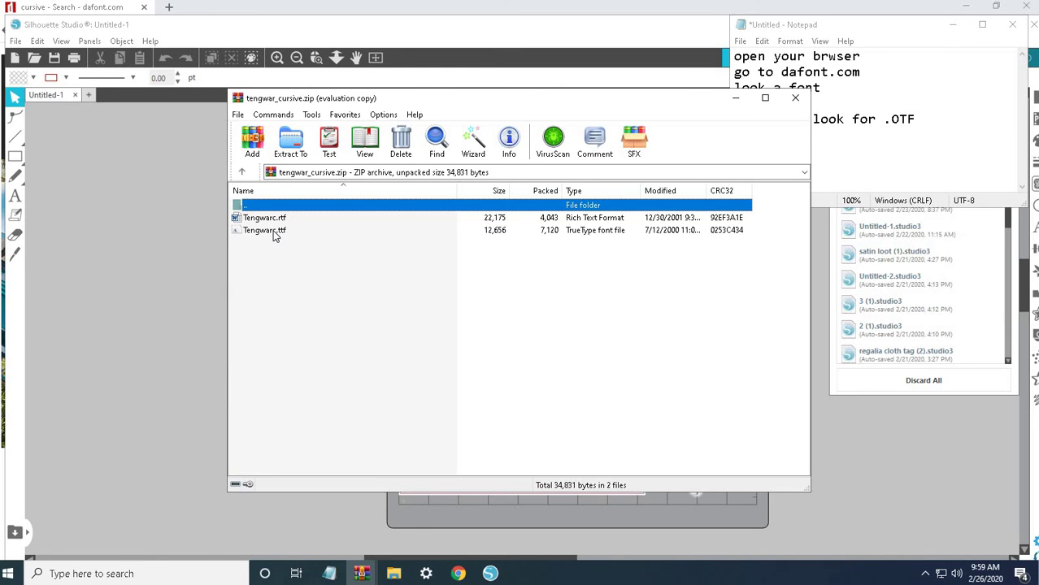
left_click(927, 126)
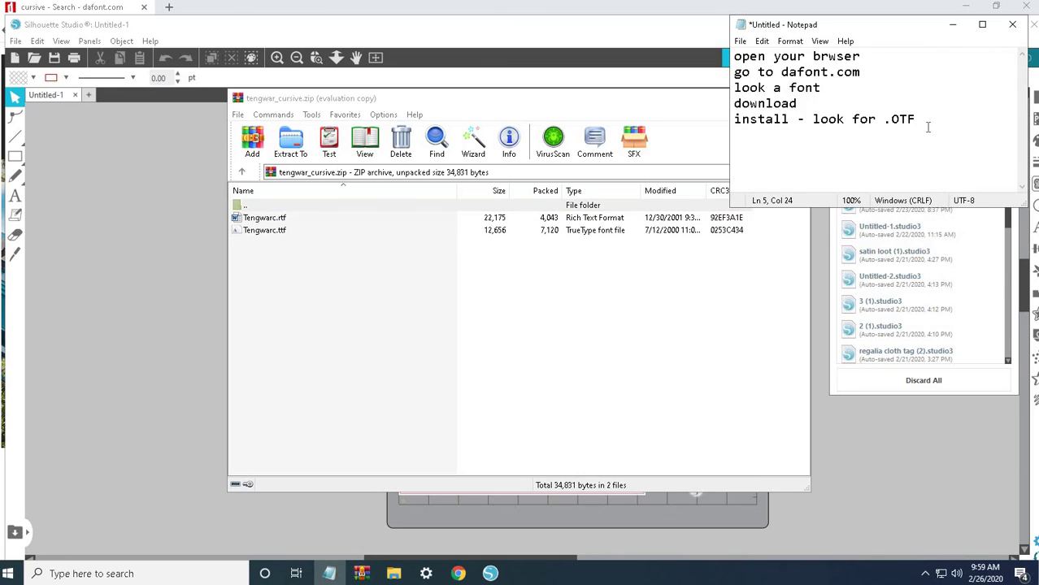
type("or TTF")
left_click(945, 121)
type(".")
Minimize the archive and Notepad, then pick Silhouette Studio's Text tool
left_click(955, 30)
left_click(955, 30)
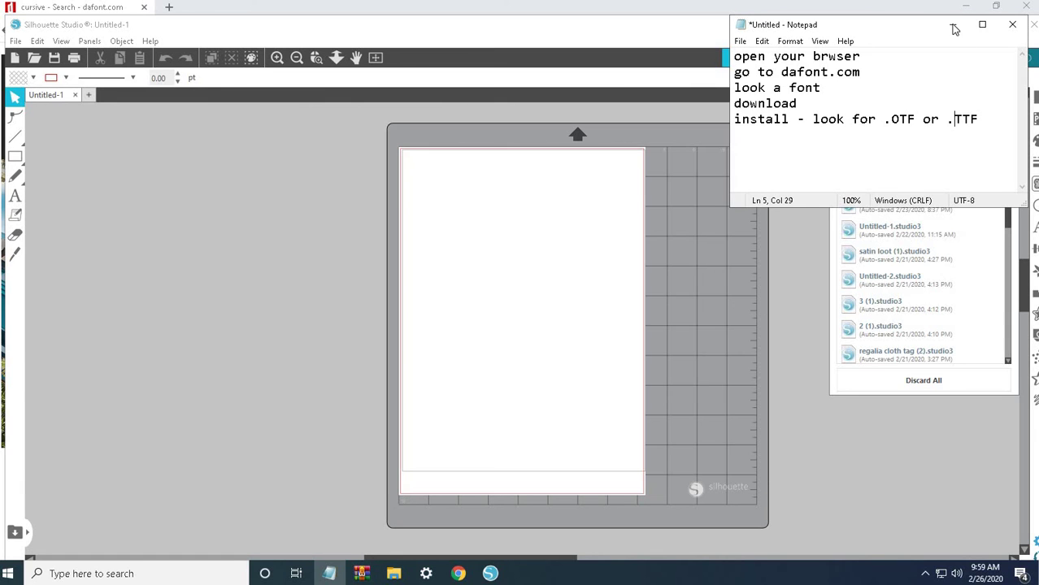
left_click(955, 30)
left_click(15, 136)
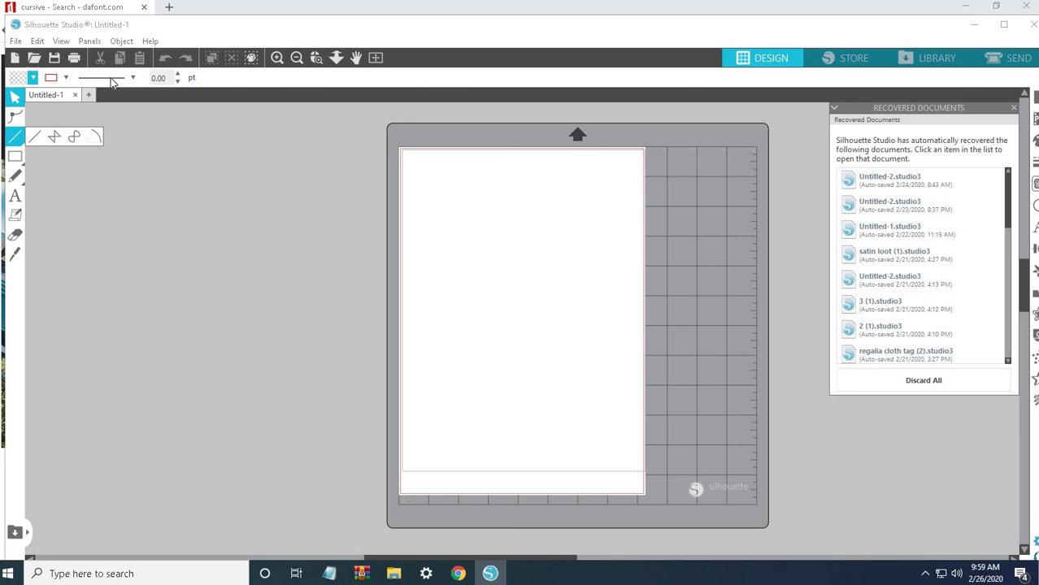
left_click(15, 196)
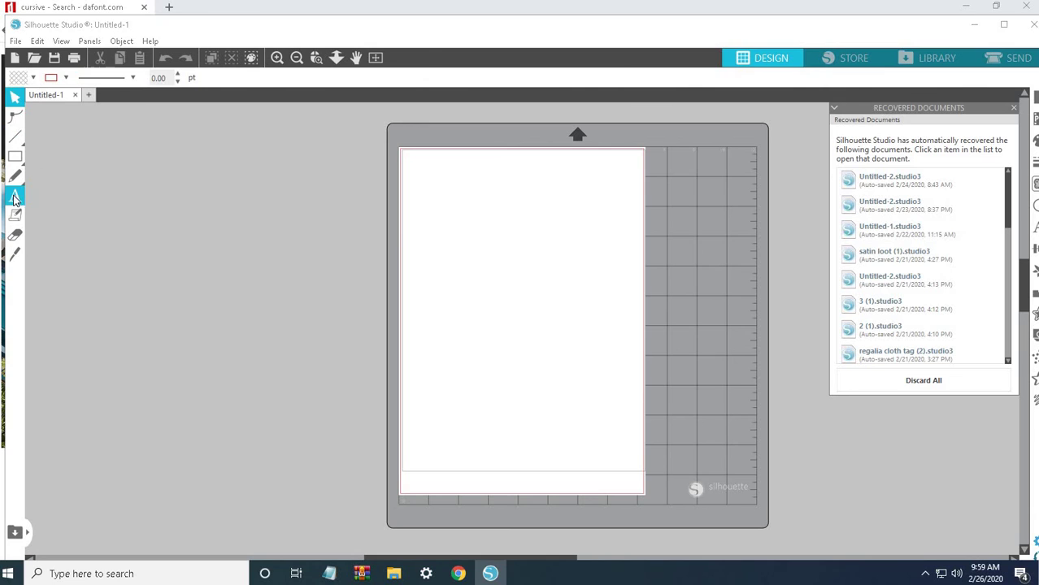
Start a text box on the mat, try 'Aess' as font, then revert to Arial Unicode MS
left_click(476, 232)
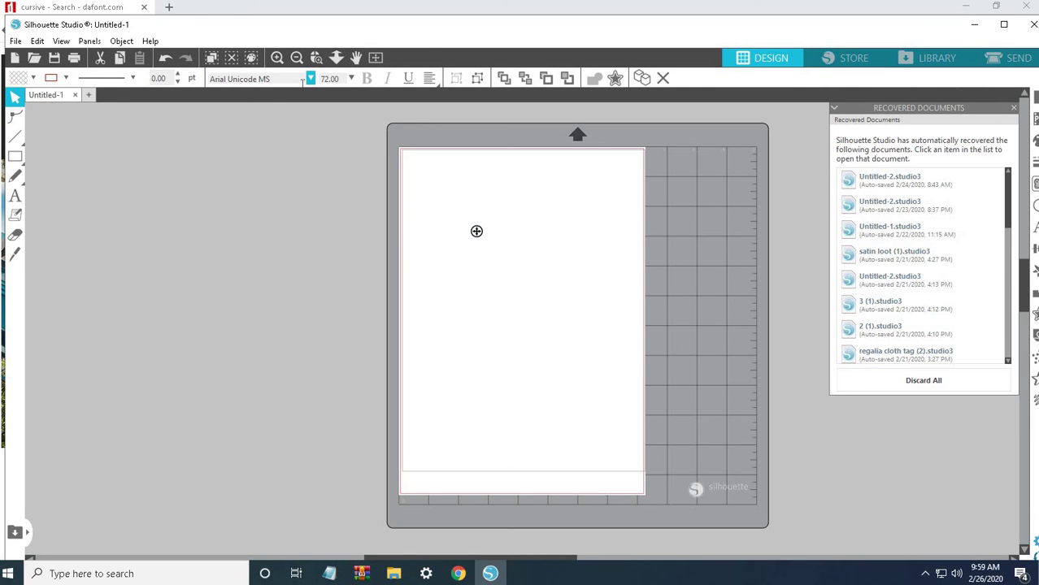
left_click(253, 79)
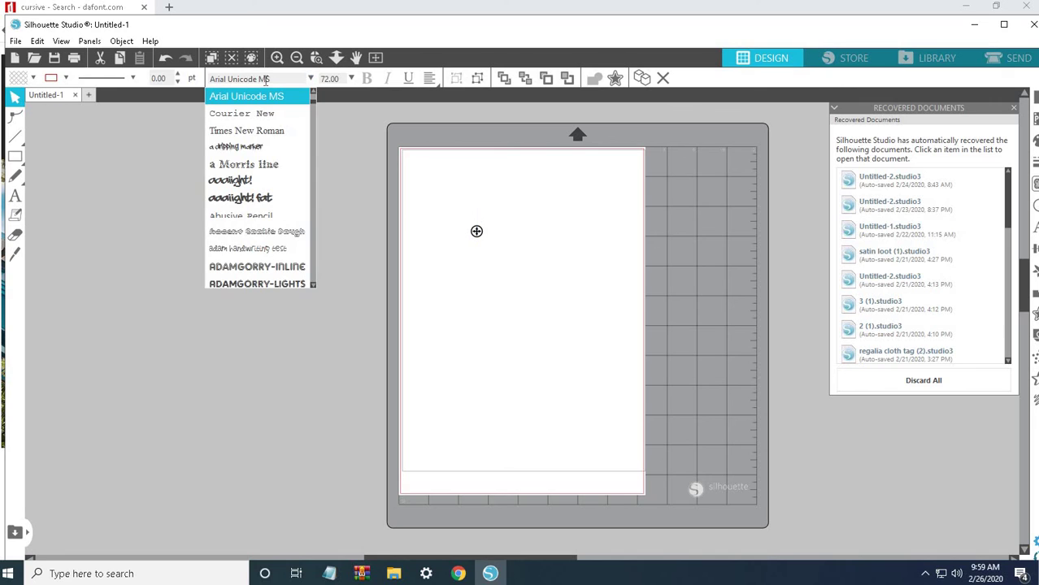
left_click(276, 79)
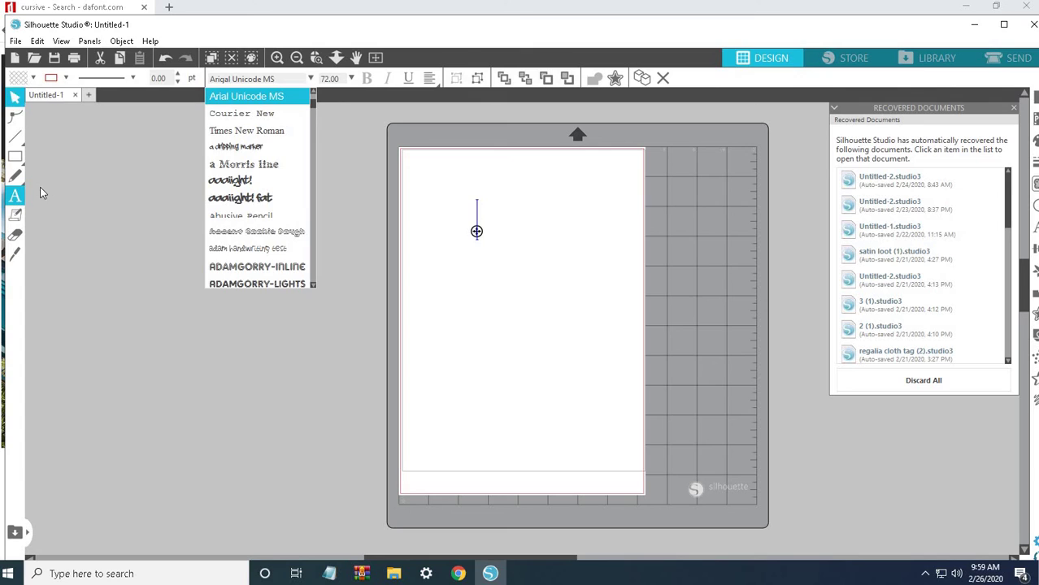
left_click(185, 71)
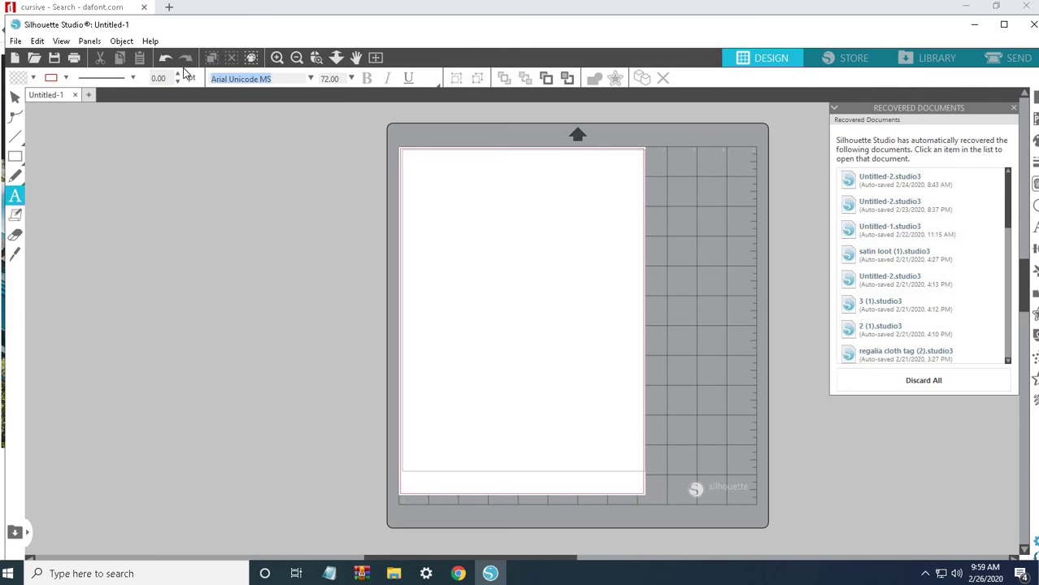
type("Aess")
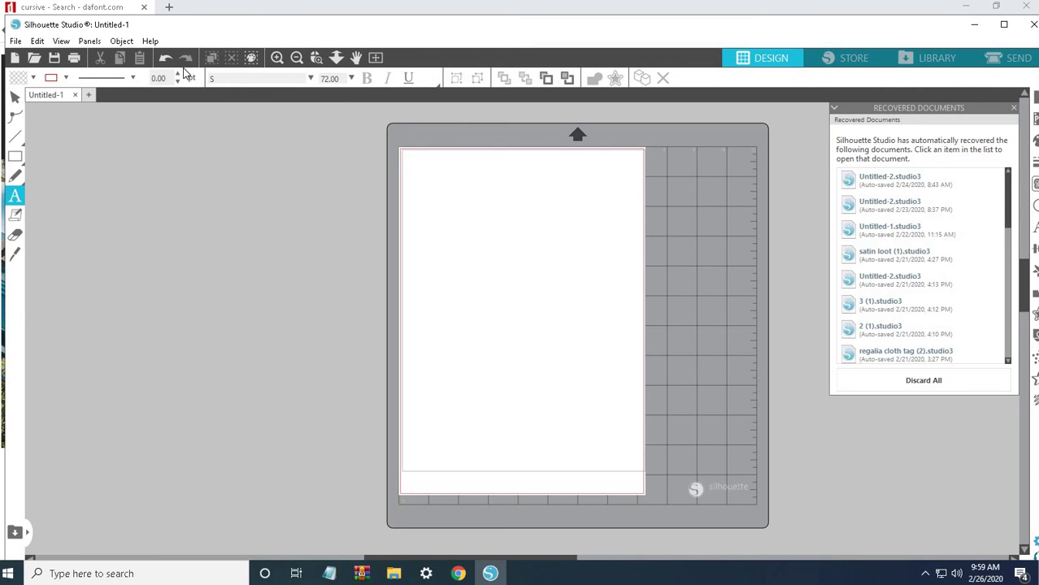
key("BackSpace")
key("BackSpace")
key("BackSpace")
key("Return")
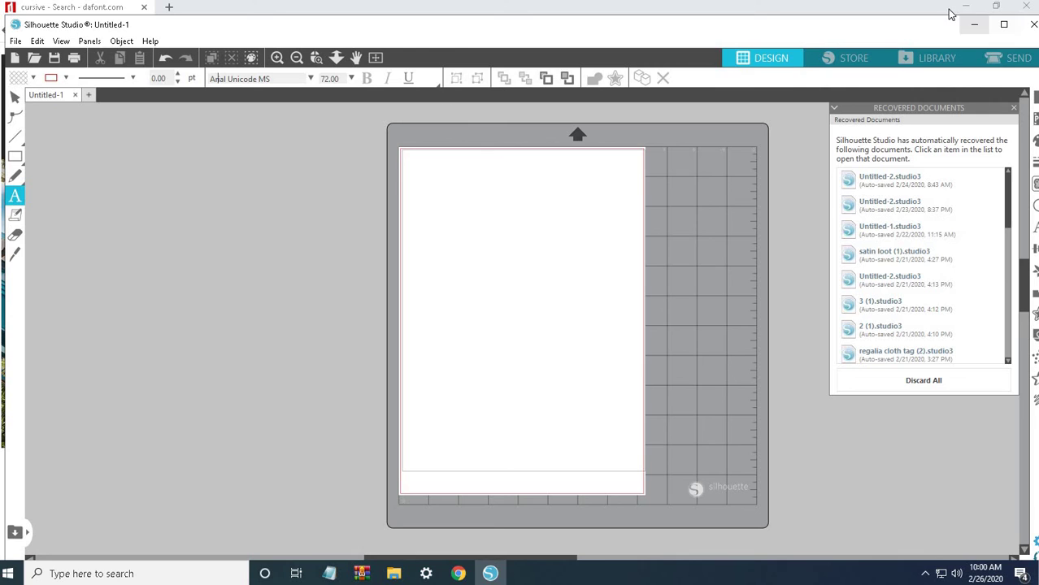
Restore the Silhouette Studio window and open the Text Style settings to edit the font name
double_click(894, 34)
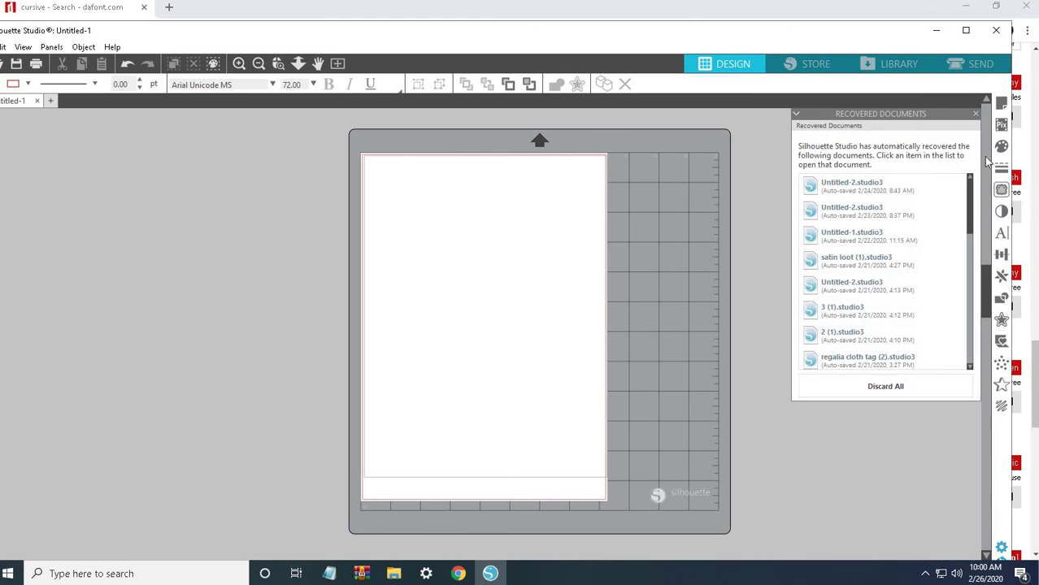
left_click(986, 236)
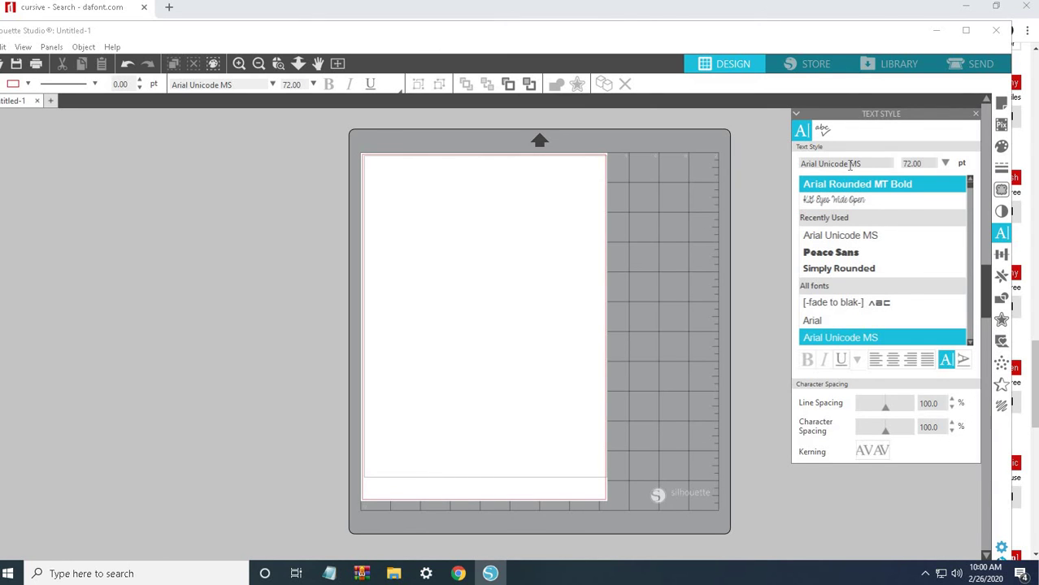
left_click(851, 163)
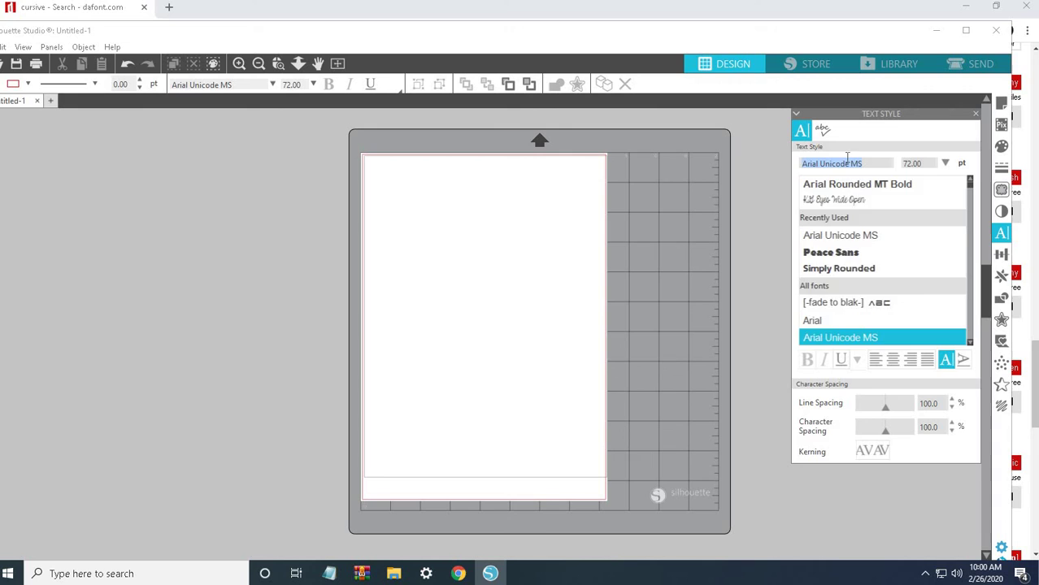
scroll(863, 181, "down", 1)
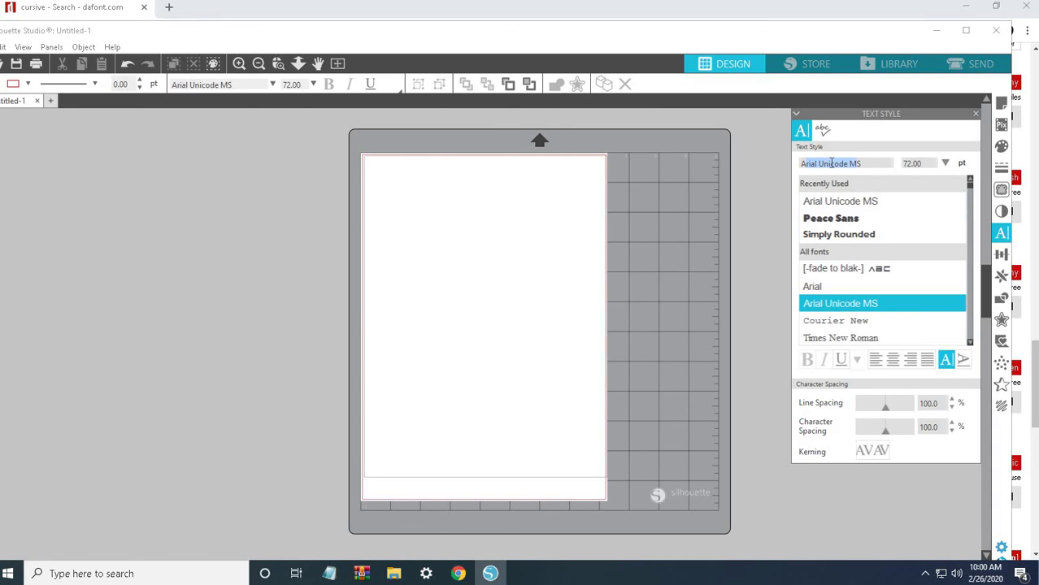
type("AS")
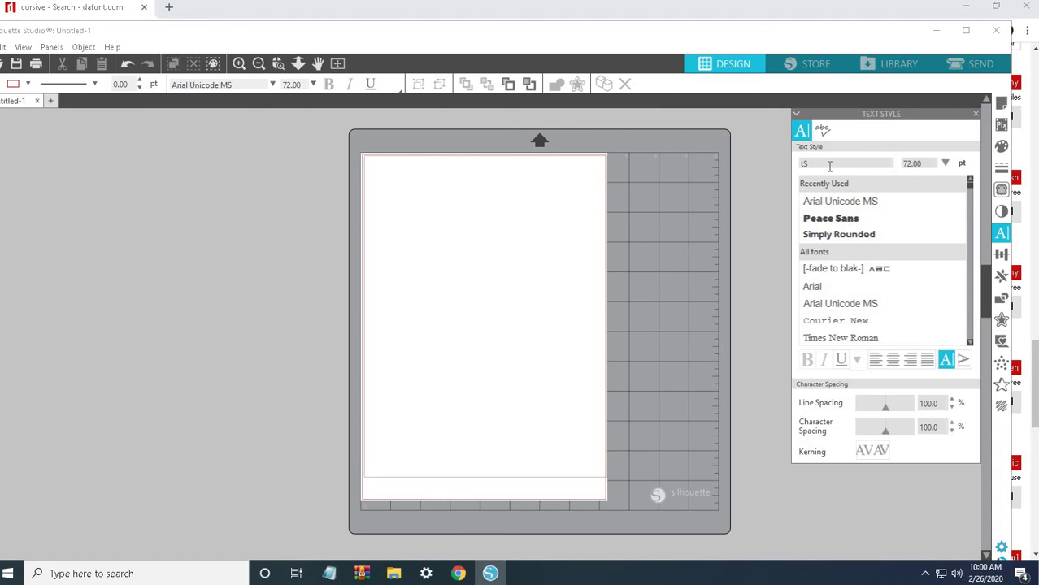
key("Escape")
Search the font list for Tengwar Cursive by entering 'Ten' in the font field
left_click_drag(846, 163, 763, 161)
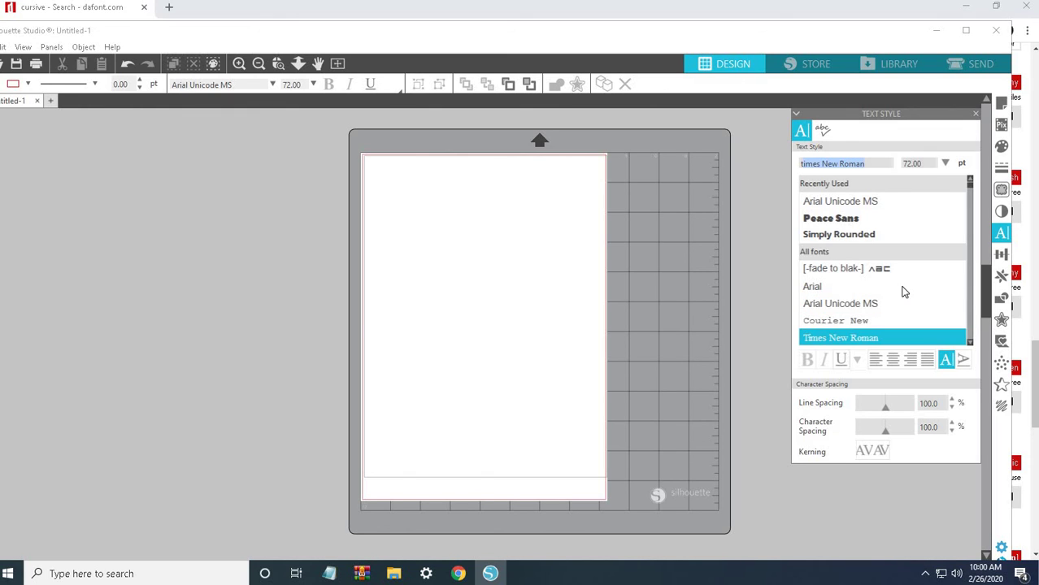
scroll(934, 288, "down", 3)
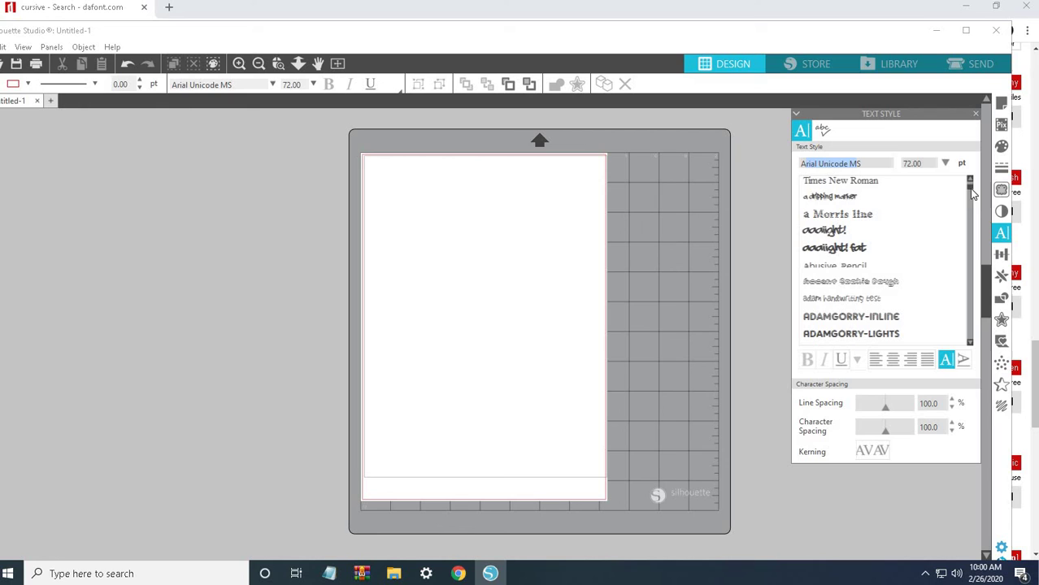
left_click(969, 233)
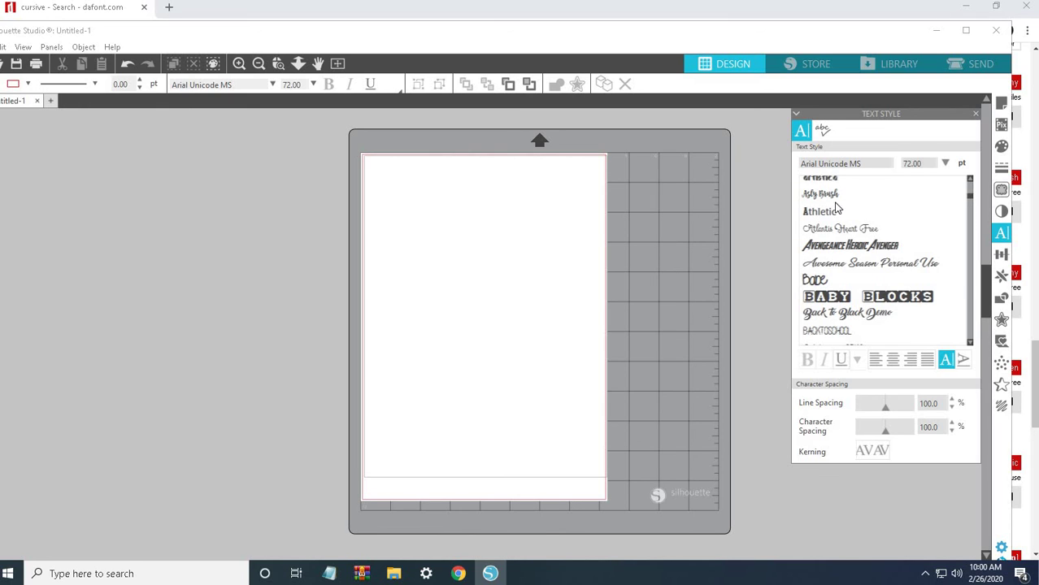
scroll(825, 170, "down", 5)
type("Ten")
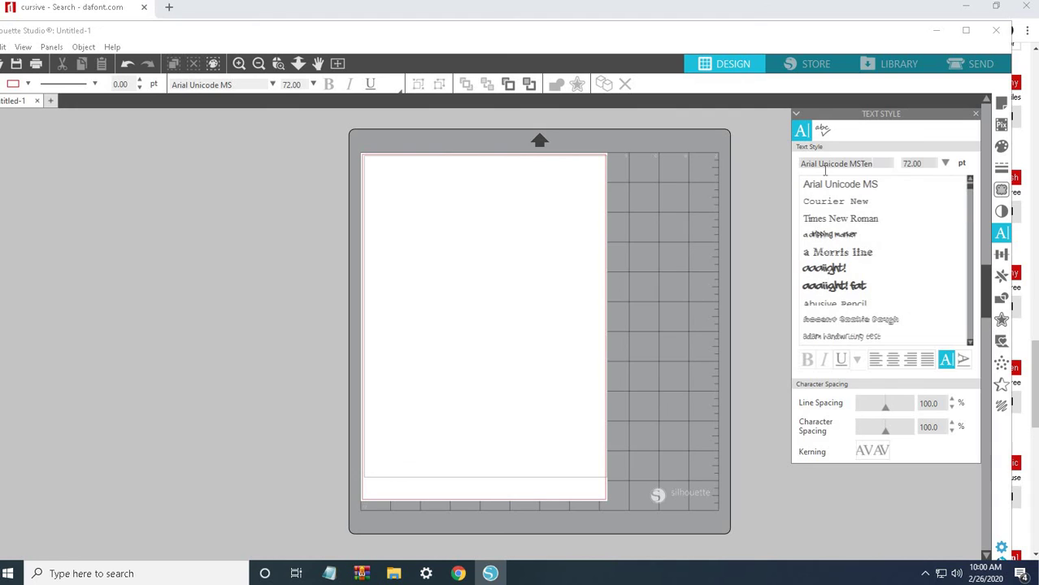
key("BackSpace")
key("BackSpace")
key("BackSpace")
key("BackSpace")
key("BackSpace")
key("BackSpace")
key("BackSpace")
key("BackSpace")
key("BackSpace")
key("BackSpace")
key("BackSpace")
key("BackSpace")
key("BackSpace")
key("BackSpace")
key("BackSpace")
key("BackSpace")
key("BackSpace")
key("BackSpace")
key("BackSpace")
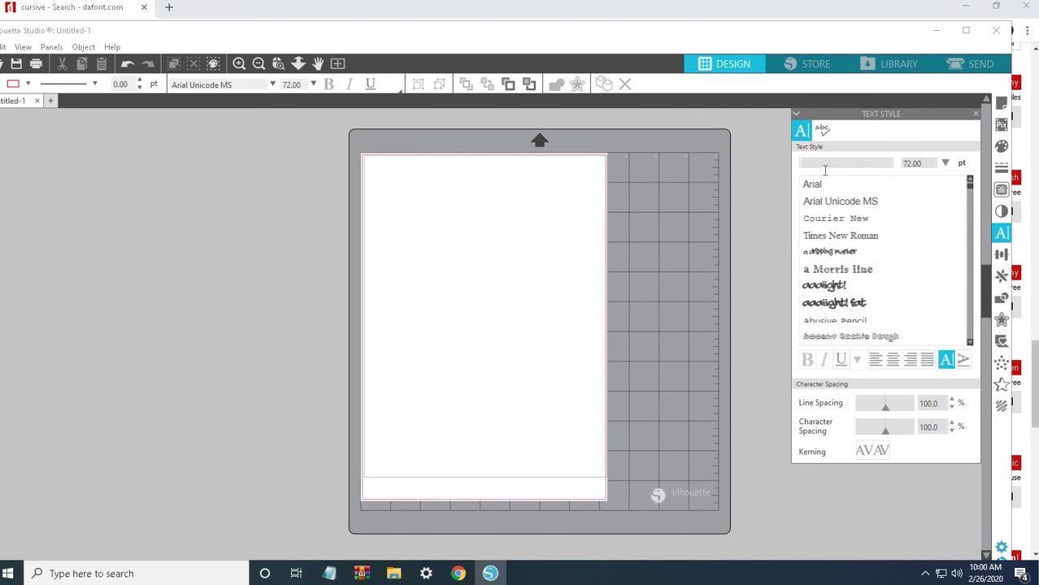
scroll(825, 170, "down", 2)
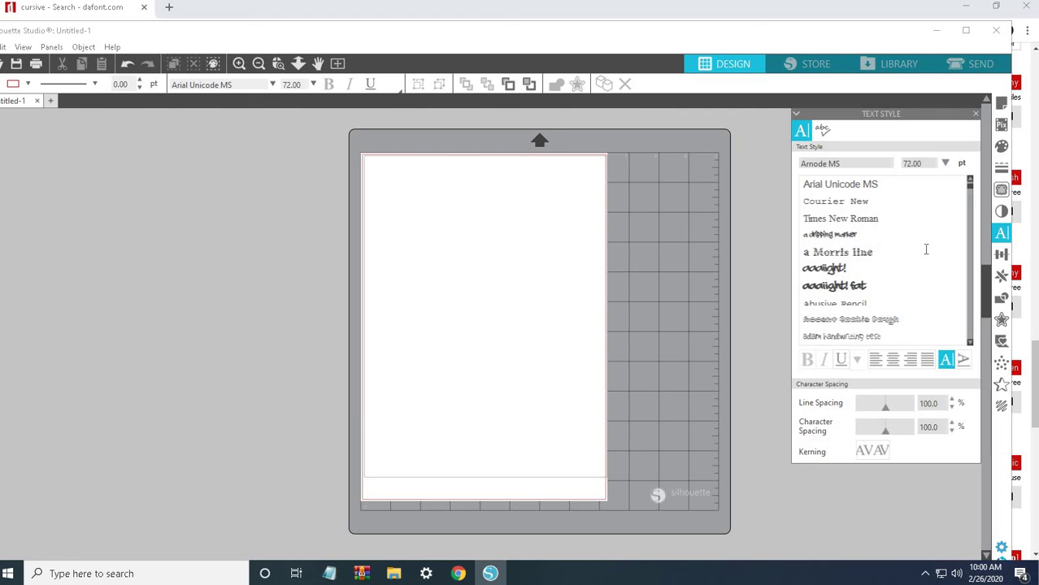
scroll(969, 199, "up", 10)
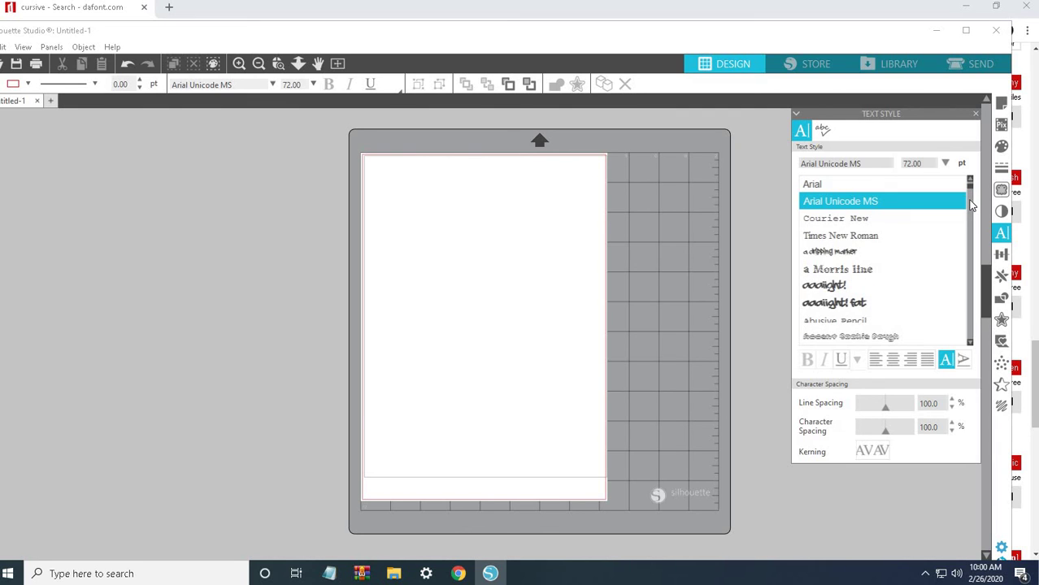
scroll(946, 255, "down", 5)
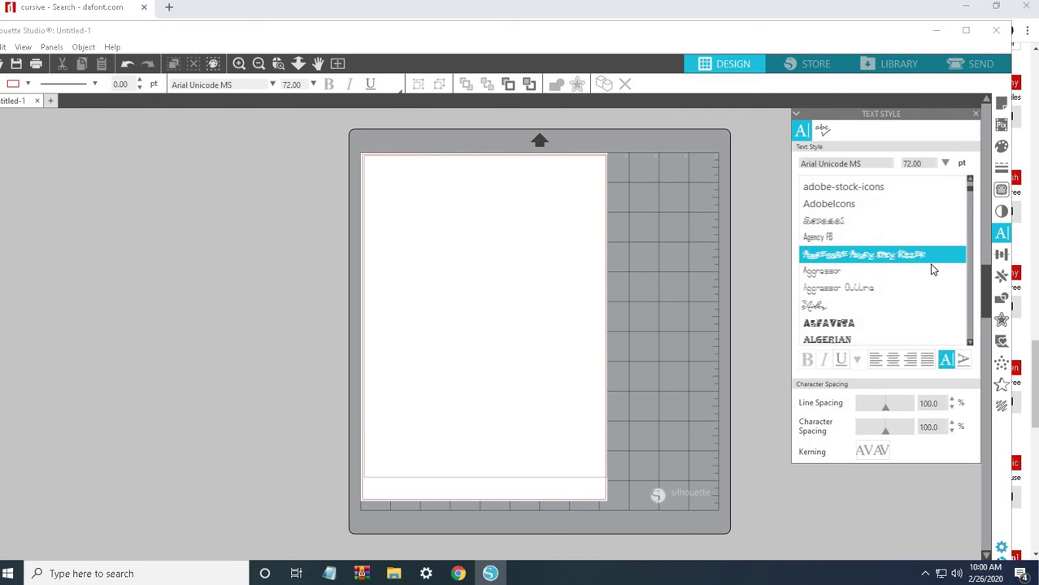
scroll(932, 271, "down", 2)
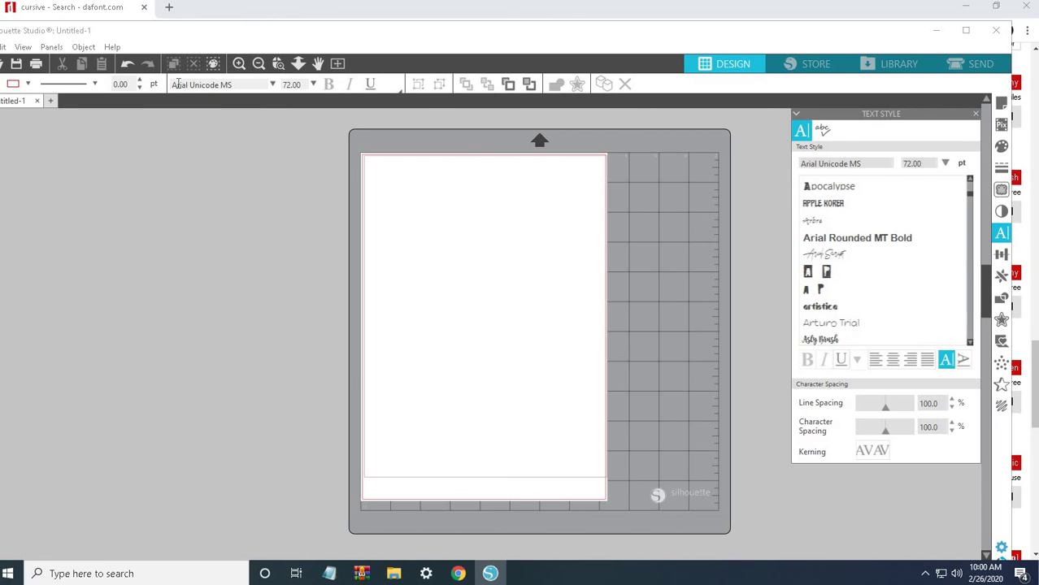
left_click_drag(236, 84, 142, 86)
Set the text font to Tengwar Cursive, replacing Arial
type("Arial")
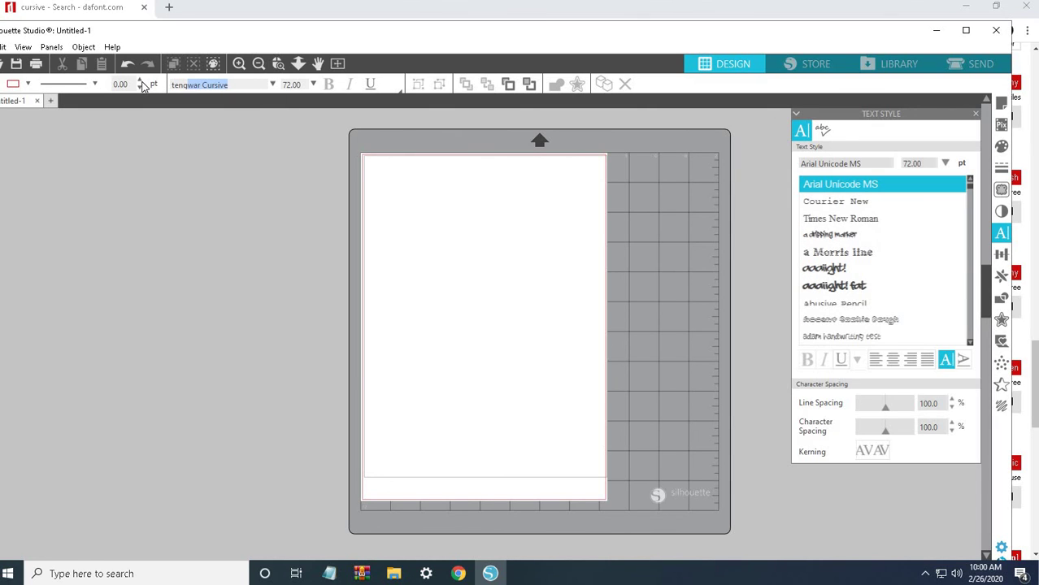
left_click(195, 86)
triple_click(214, 84)
type("ten")
key("Return")
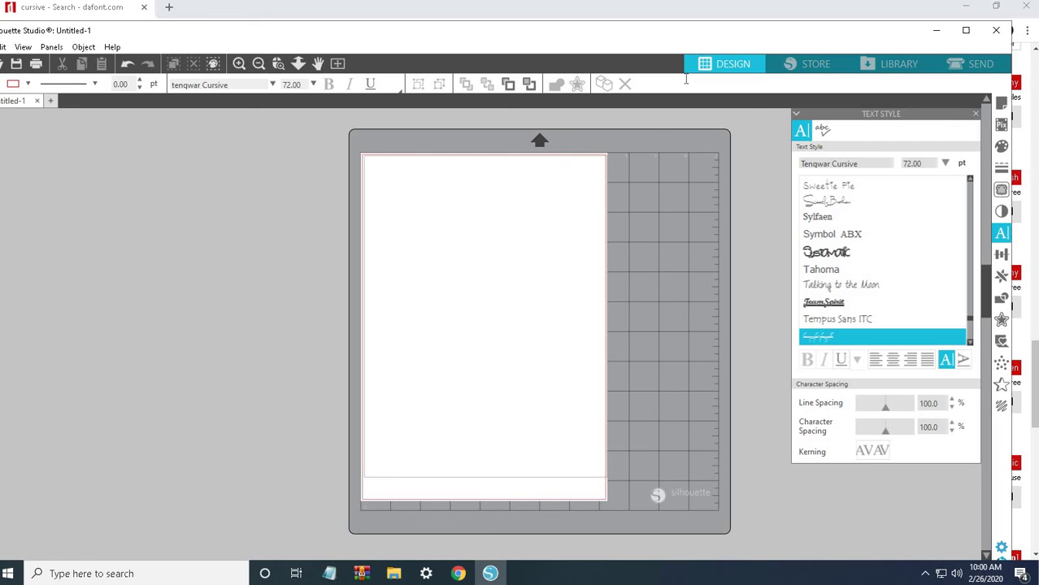
Add the text 'hello' near the page's top centre and enlarge it to about 5.2 × 4.8 in
left_click(516, 225)
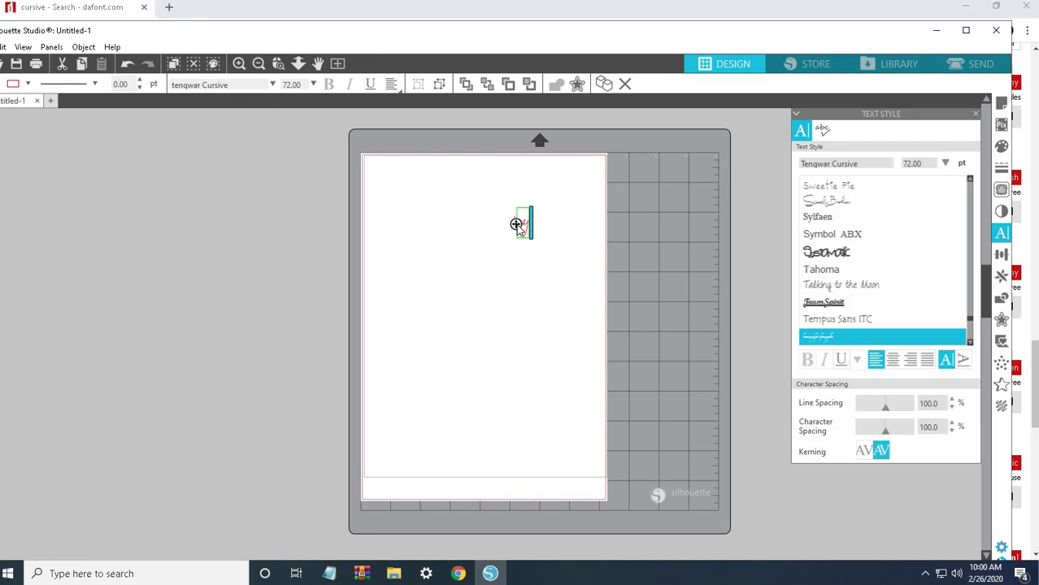
type("hello")
key("Escape")
left_click(543, 230)
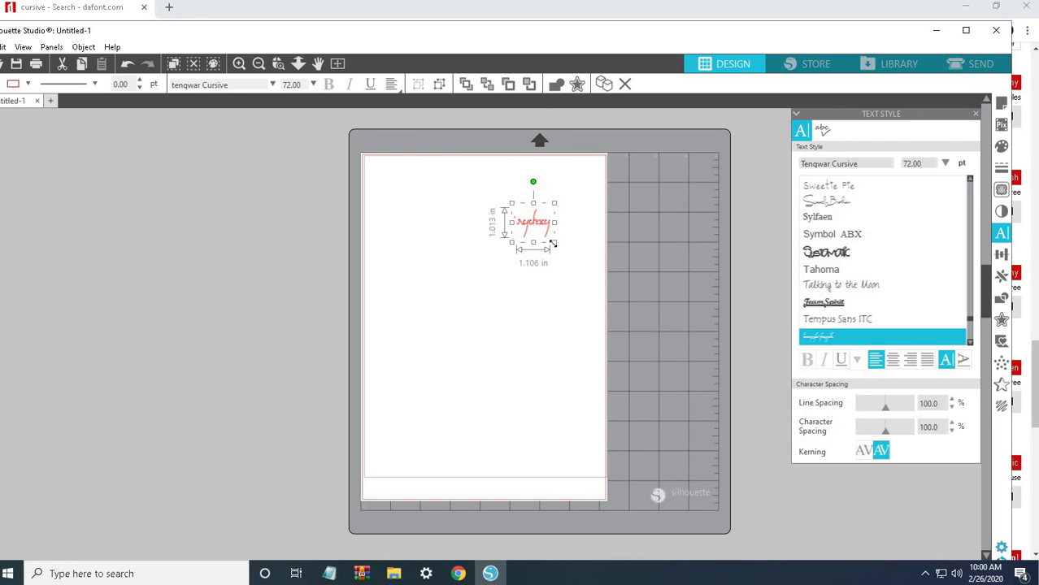
left_click_drag(571, 260, 529, 285)
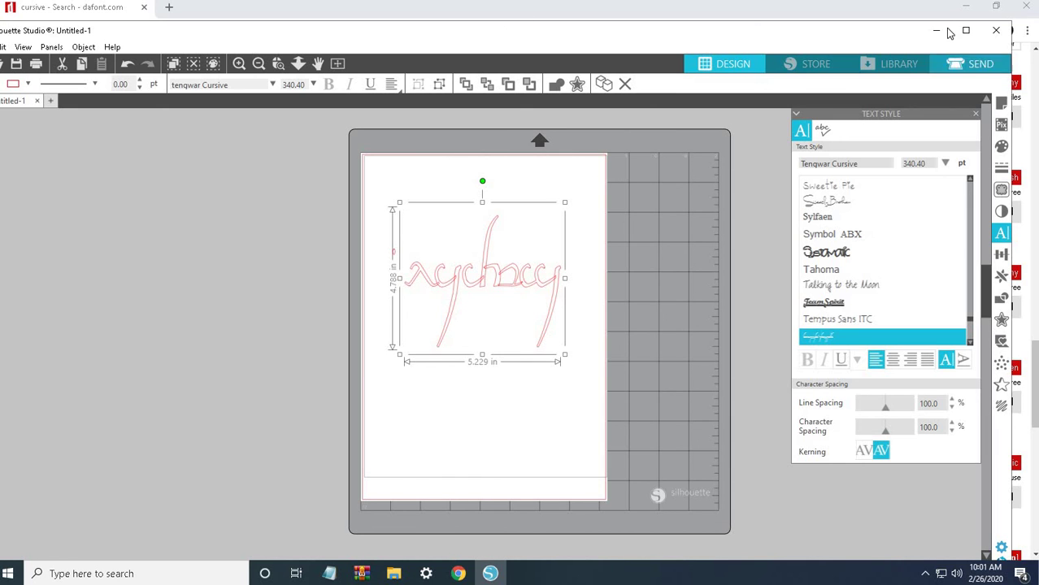
Maximize the window and give the Tengwar text a black fill and black outline
double_click(892, 22)
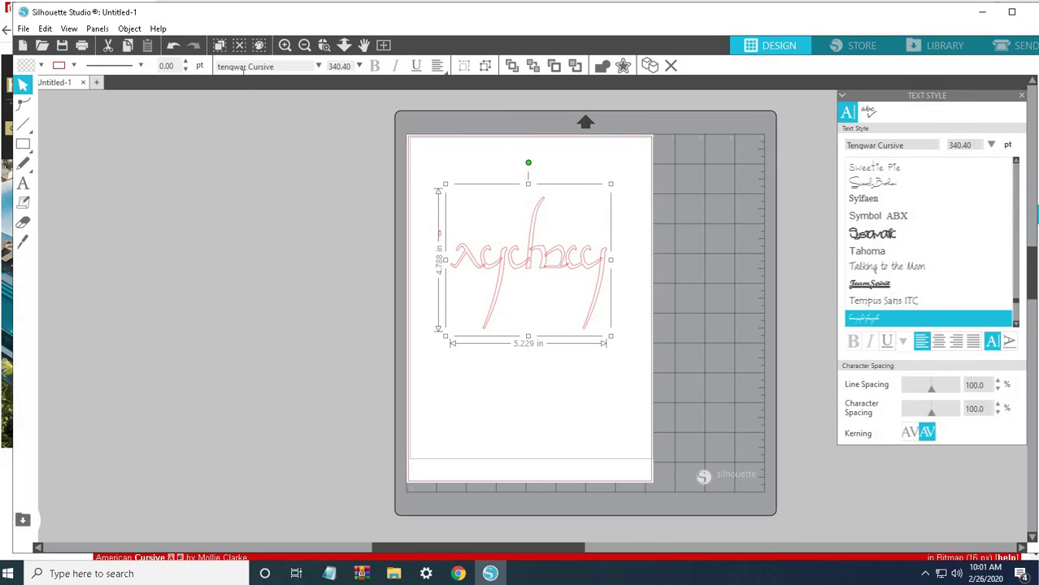
left_click(40, 66)
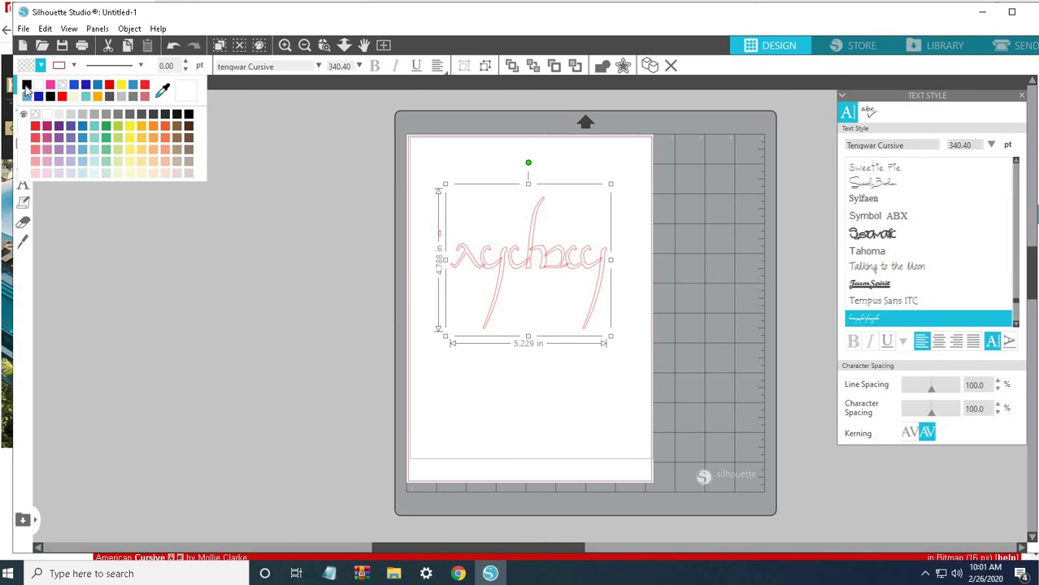
left_click(27, 86)
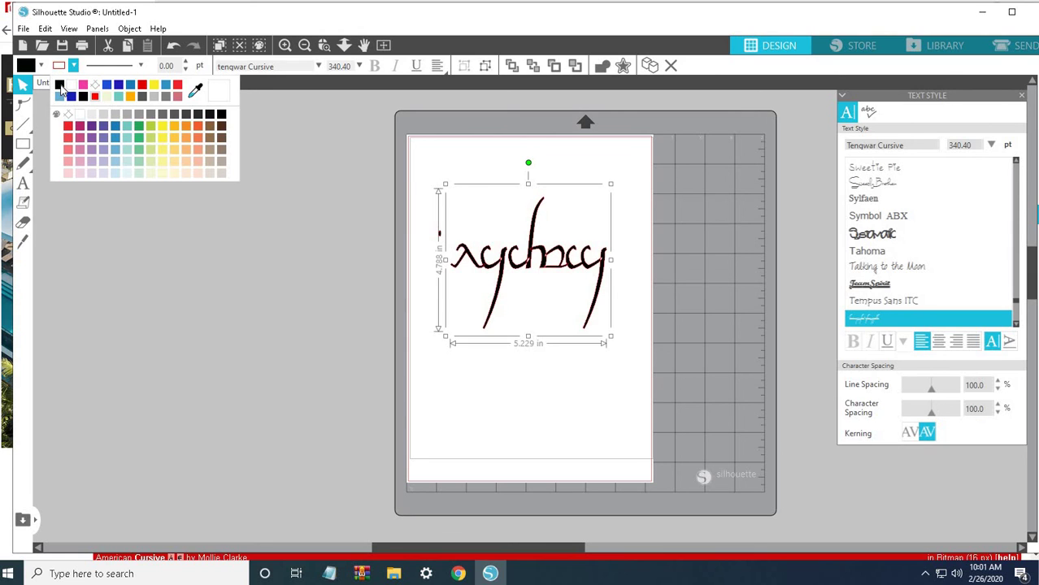
left_click(60, 86)
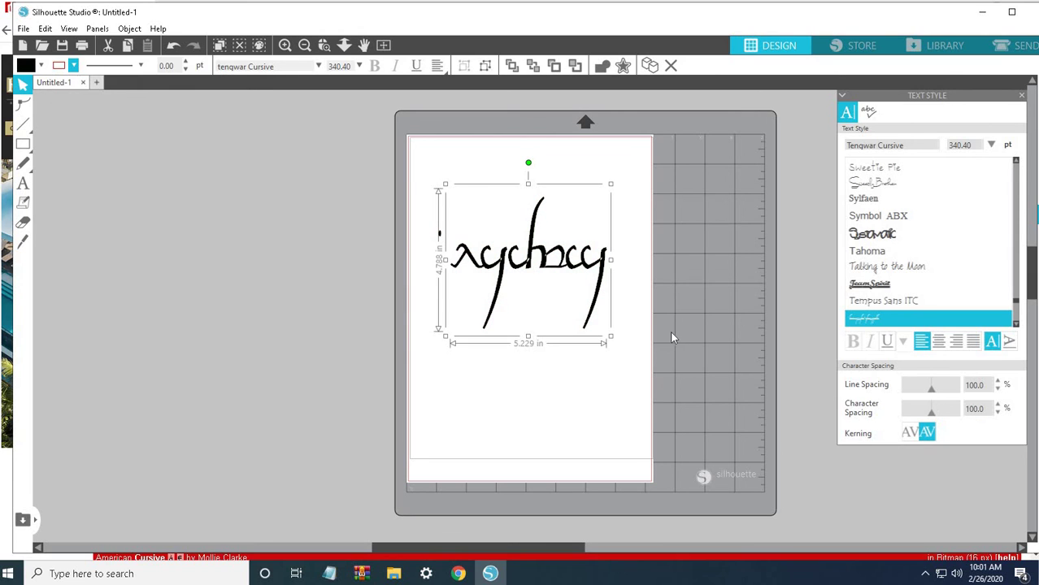
Add a second text line 'cchcd' below the first and move the block up the page
double_click(607, 267)
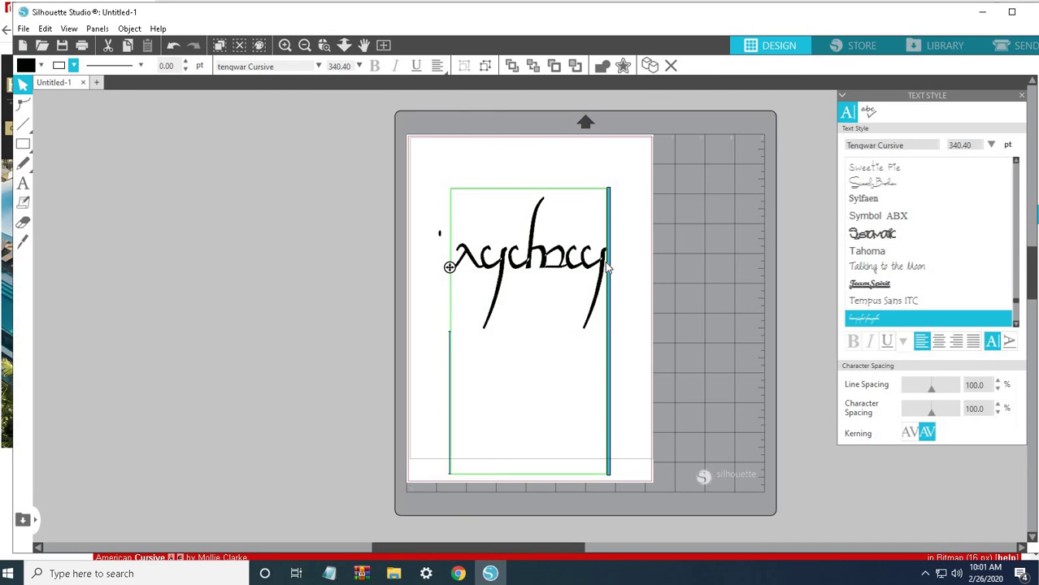
type("cchcd")
left_click(417, 257)
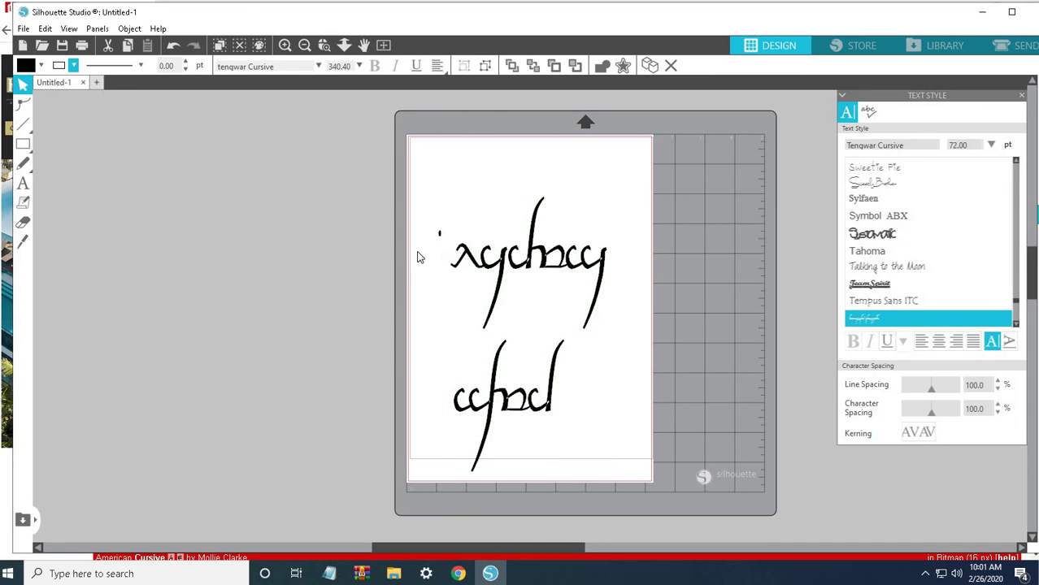
left_click_drag(507, 255, 507, 228)
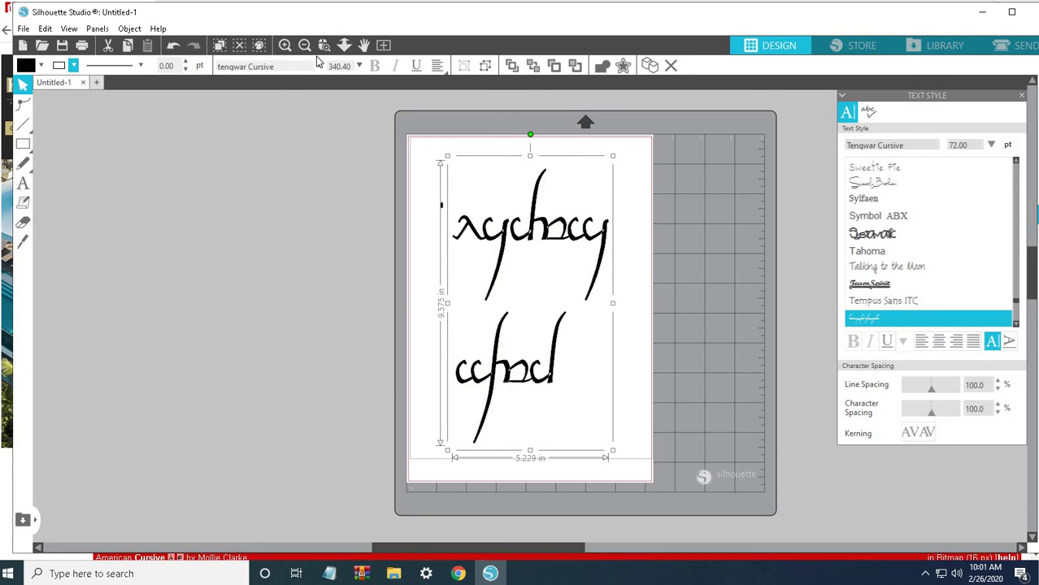
left_click(318, 68)
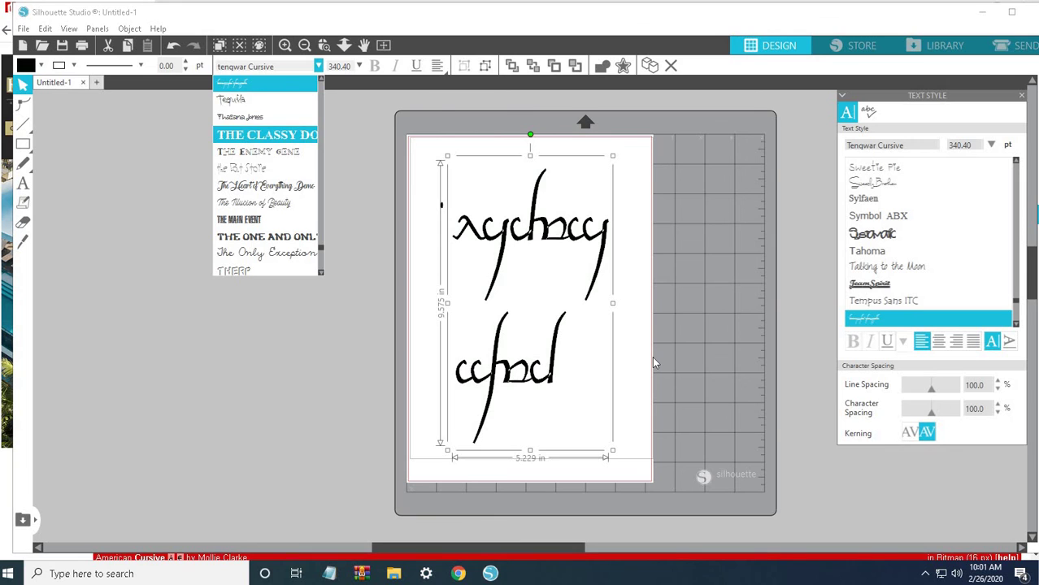
Switch the two-line text to The Classy Dots, reposition it on the mat, and reselect it
left_click(244, 136)
left_click(567, 279)
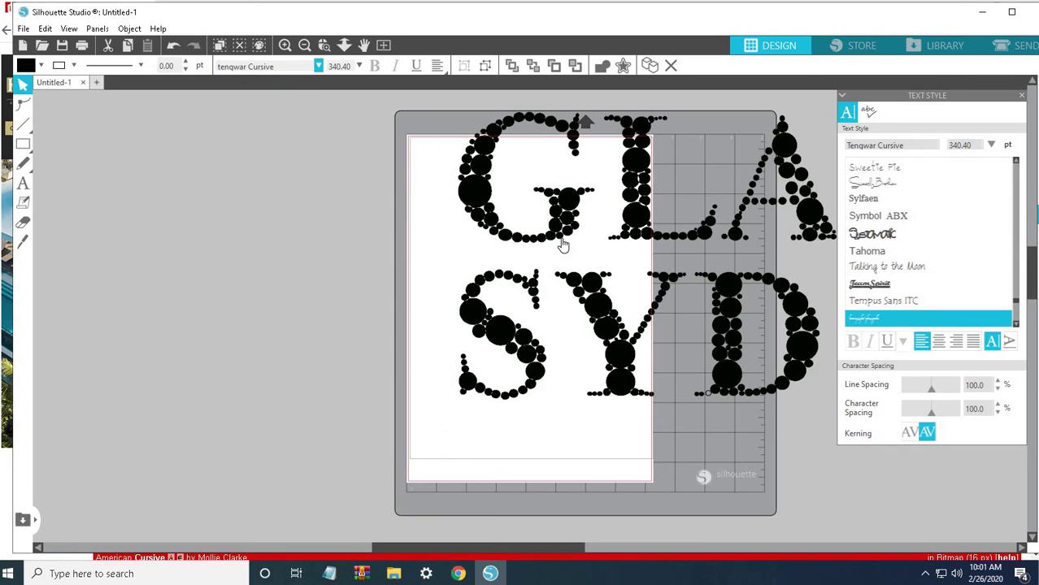
left_click_drag(563, 241, 523, 274)
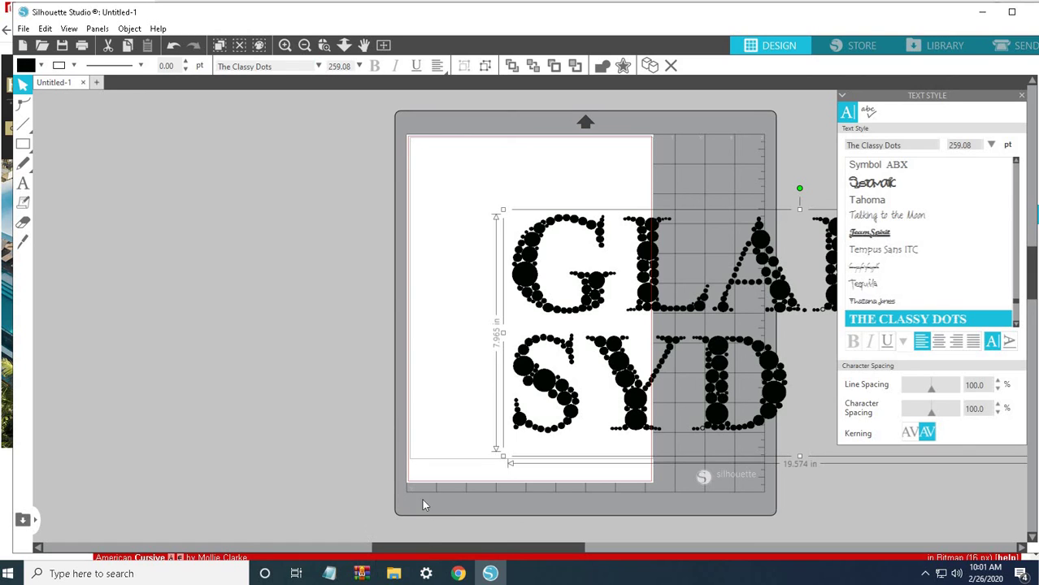
left_click(533, 252)
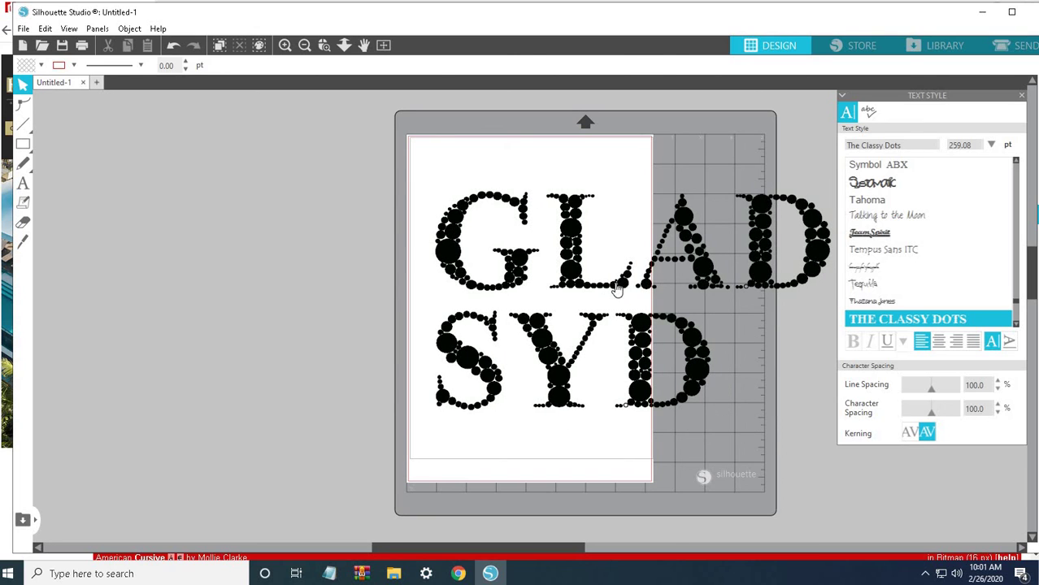
left_click(616, 289)
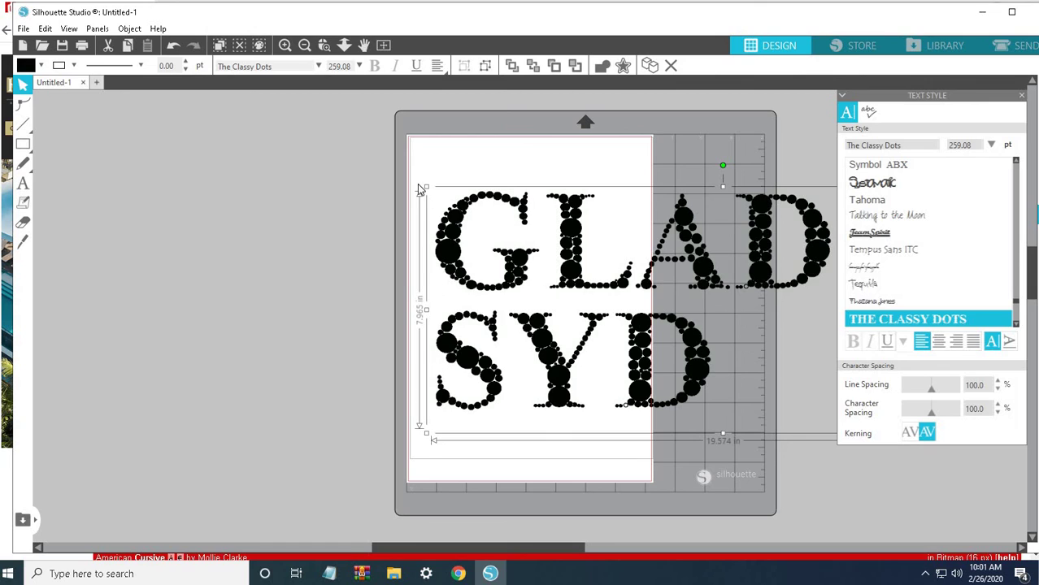
left_click(444, 67)
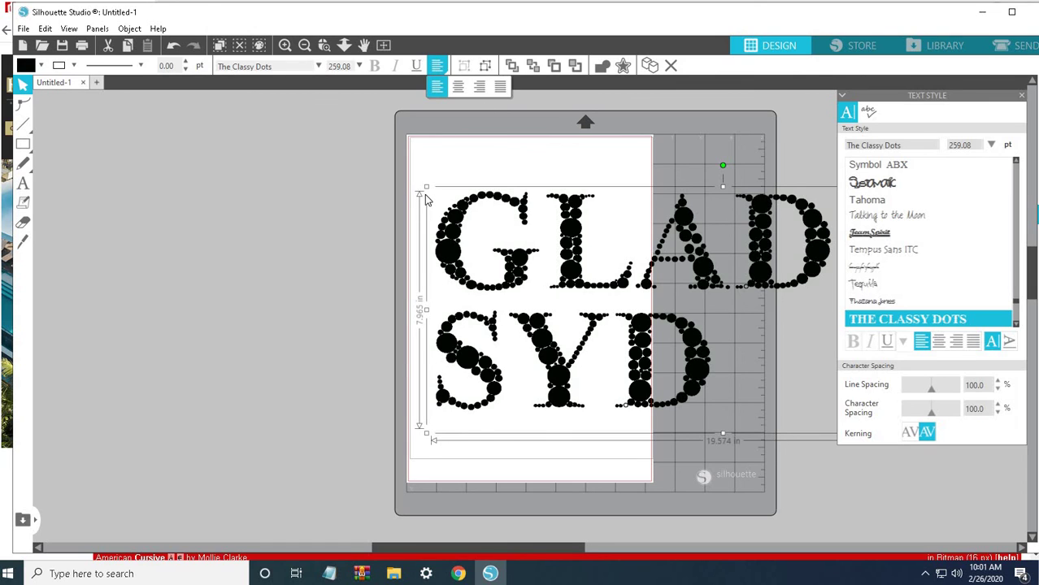